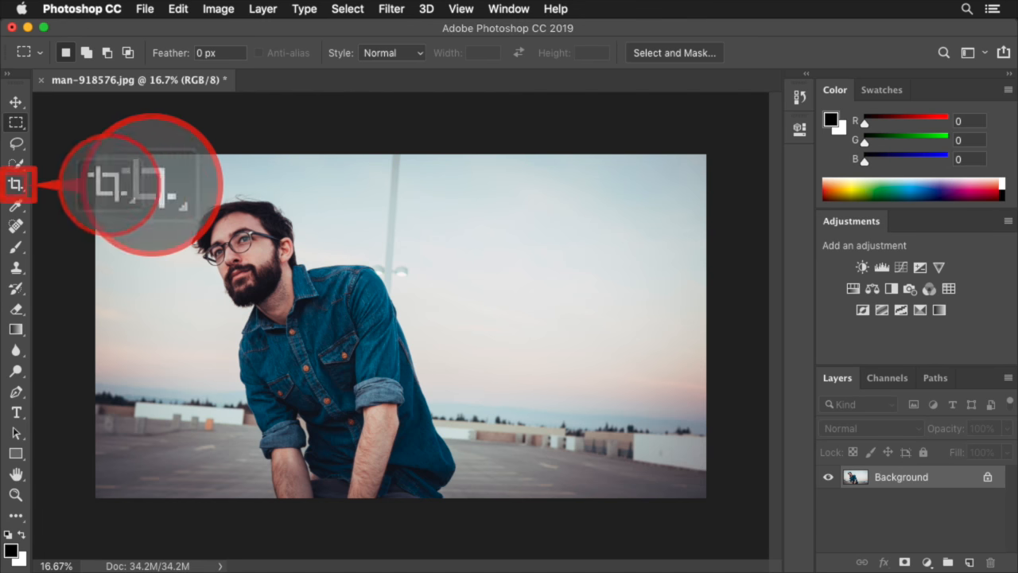
Set up the Crop tool with W x H x Resolution at 1280 px wide by 1280 px high
left_click(16, 185)
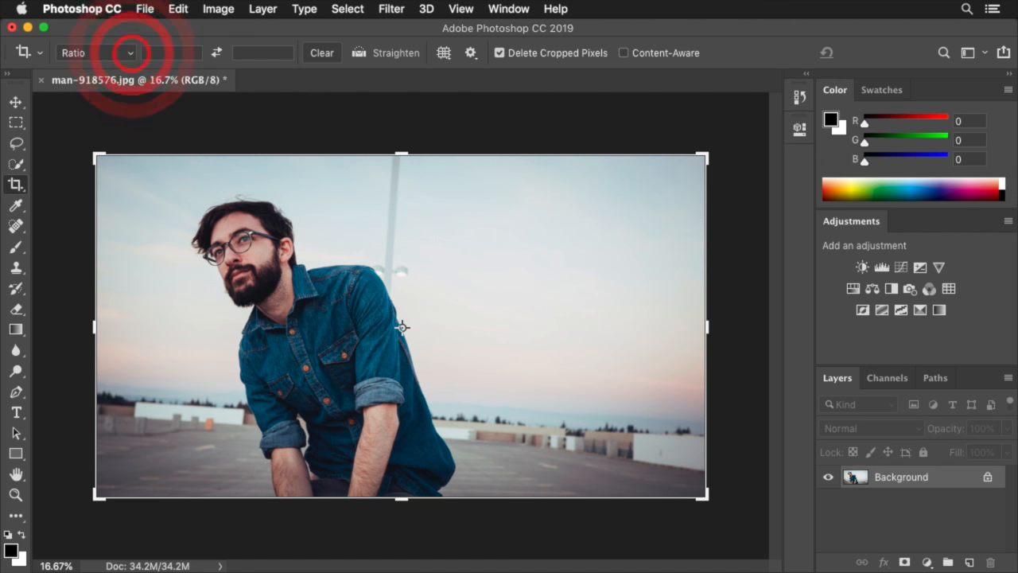
left_click(130, 53)
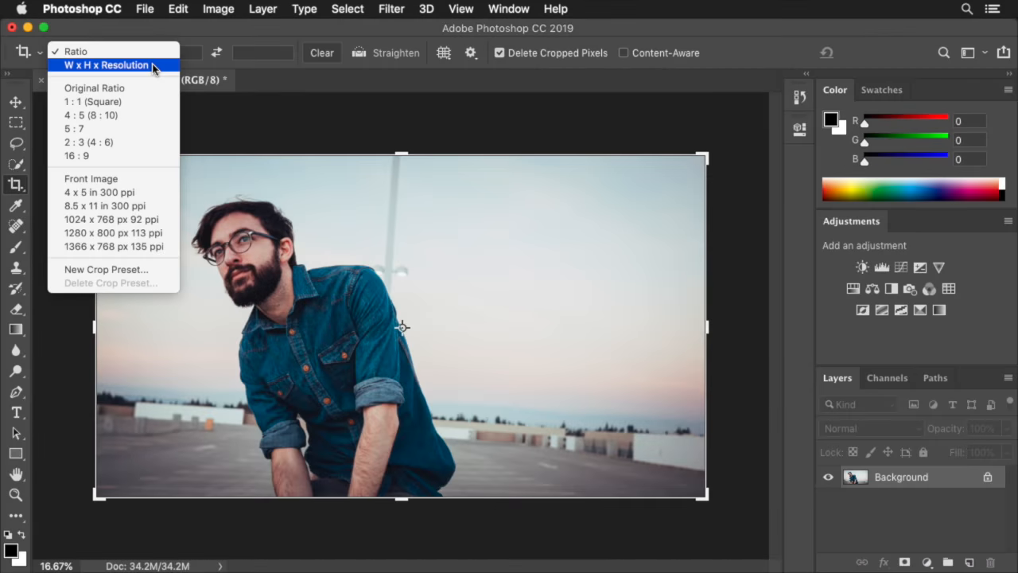
left_click(598, 287)
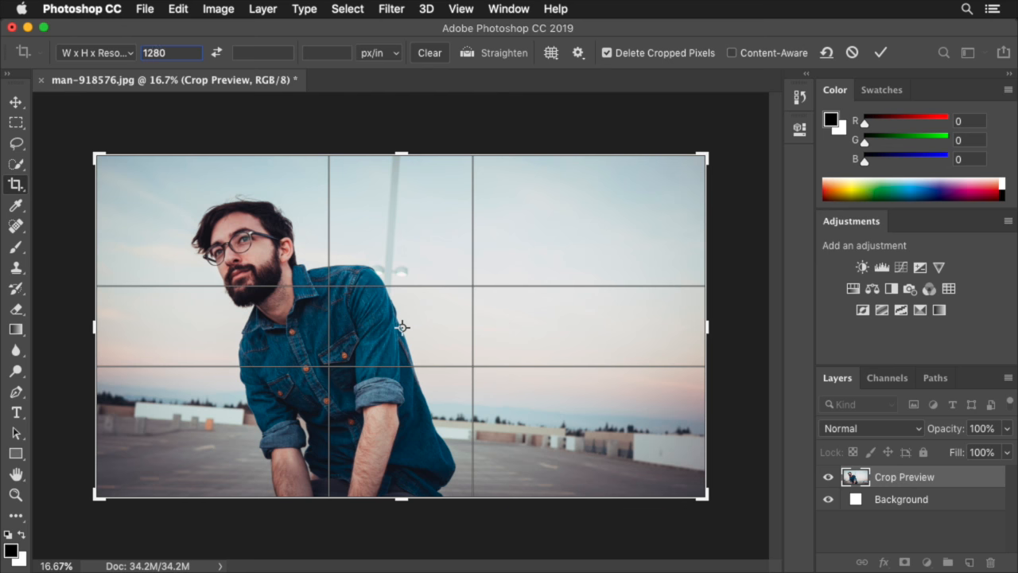
left_click(248, 52)
type("1280")
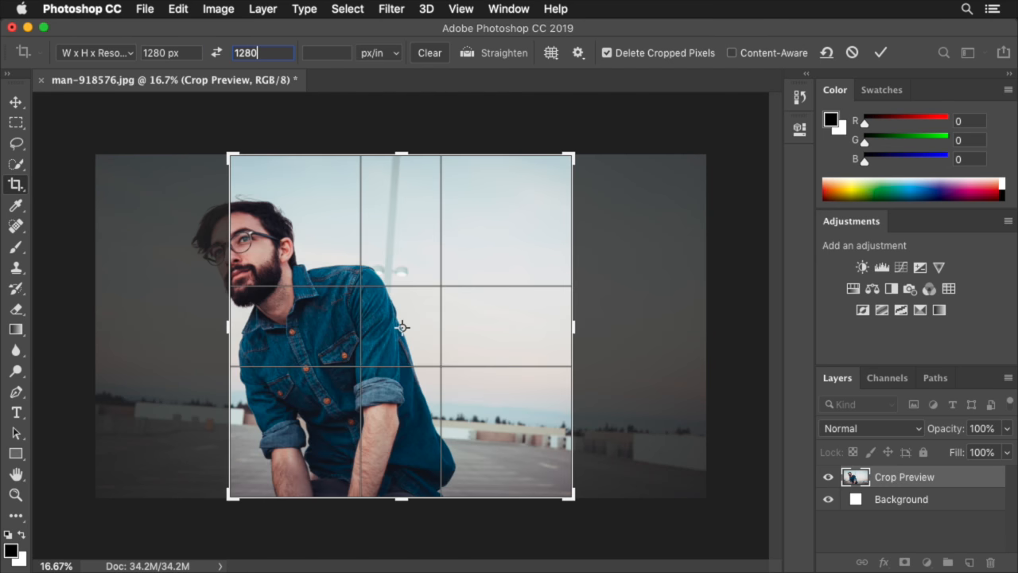
key("Return")
Shrink the crop frame, center it around the man's head and shoulders, and apply the crop
left_click_drag(574, 500, 482, 408)
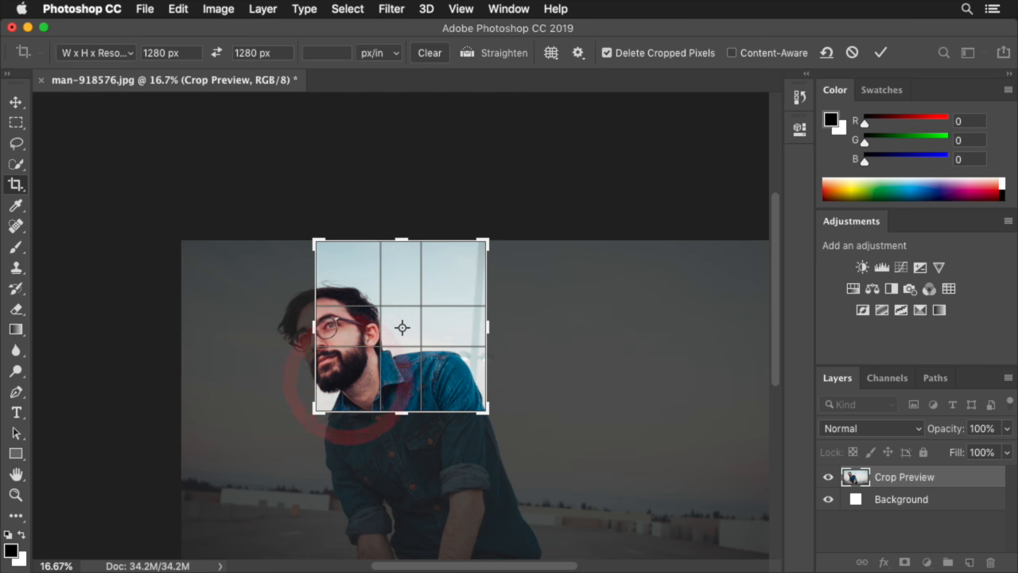
left_click_drag(343, 380, 398, 354)
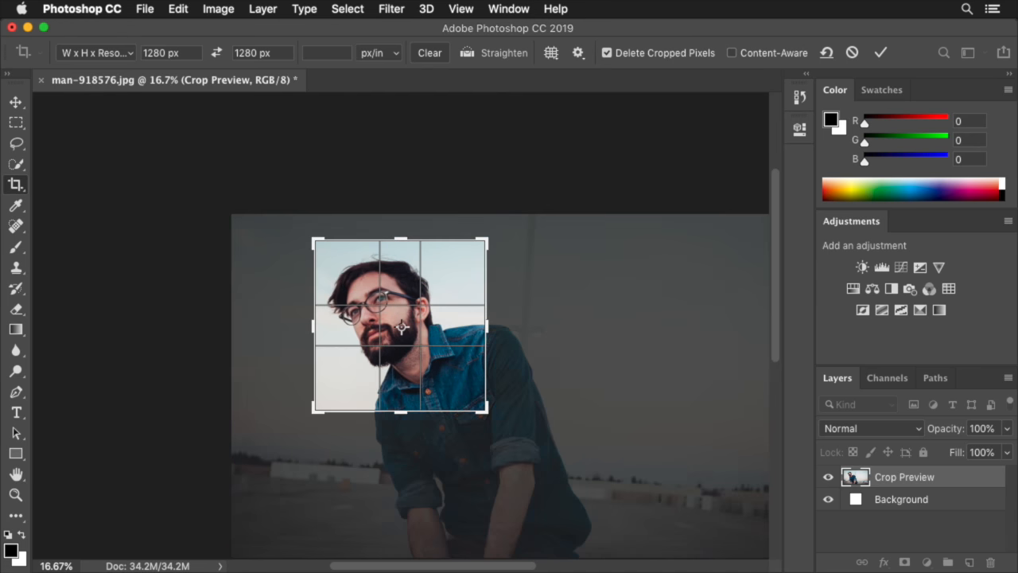
key("super+KP_Add")
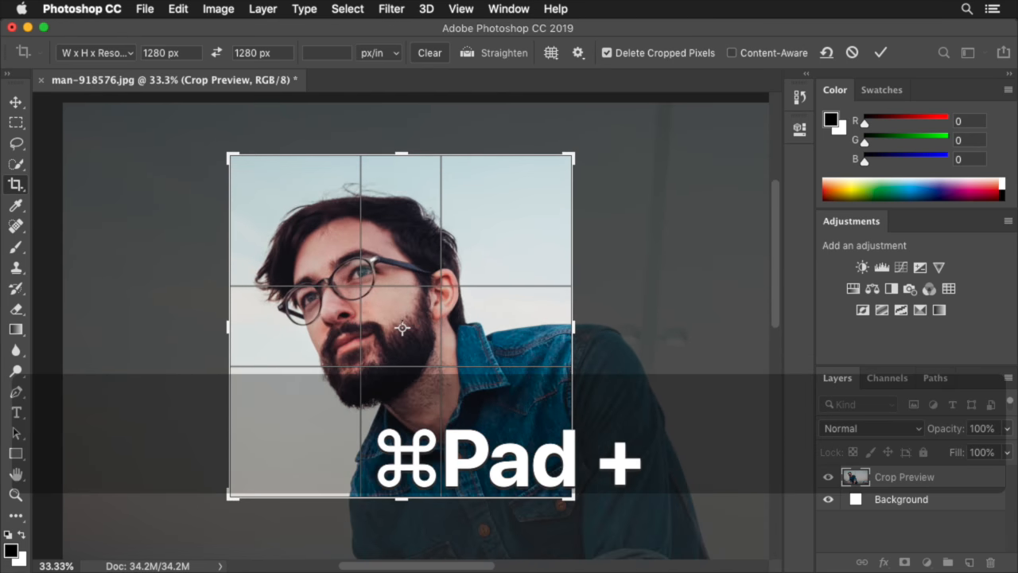
key("Return")
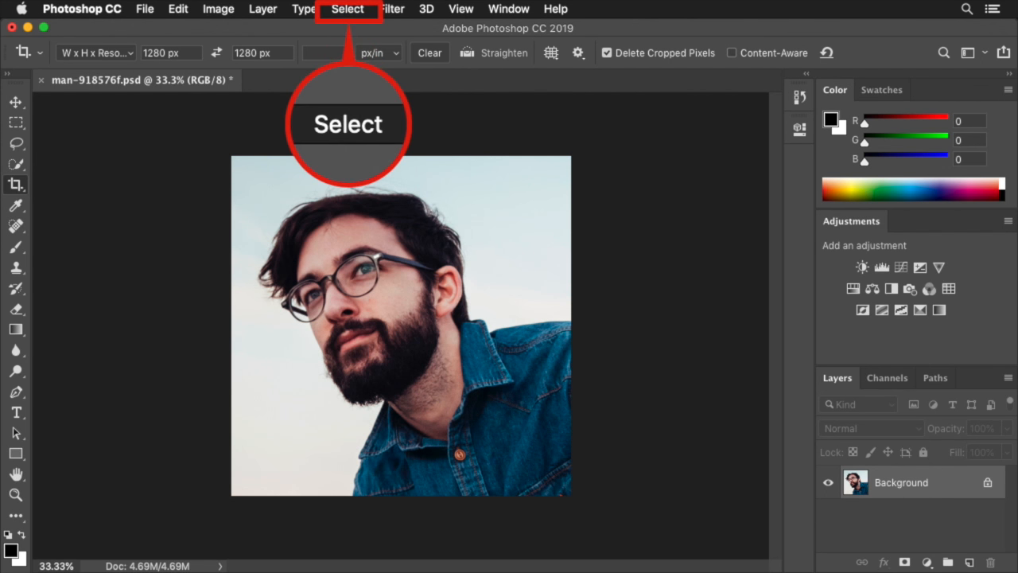
Start a Color Range selection and set it to select Shadows
left_click(347, 9)
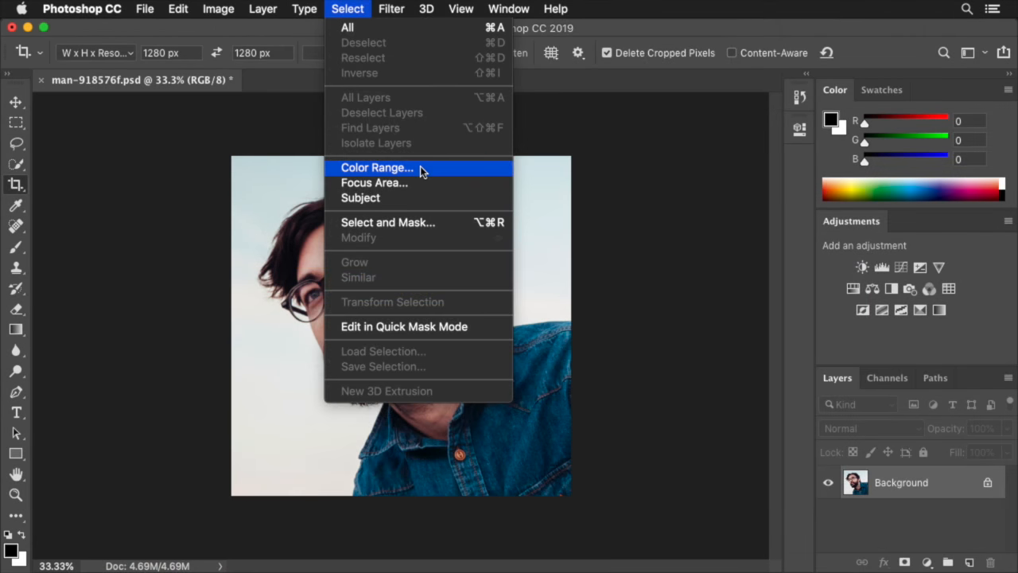
left_click(512, 287)
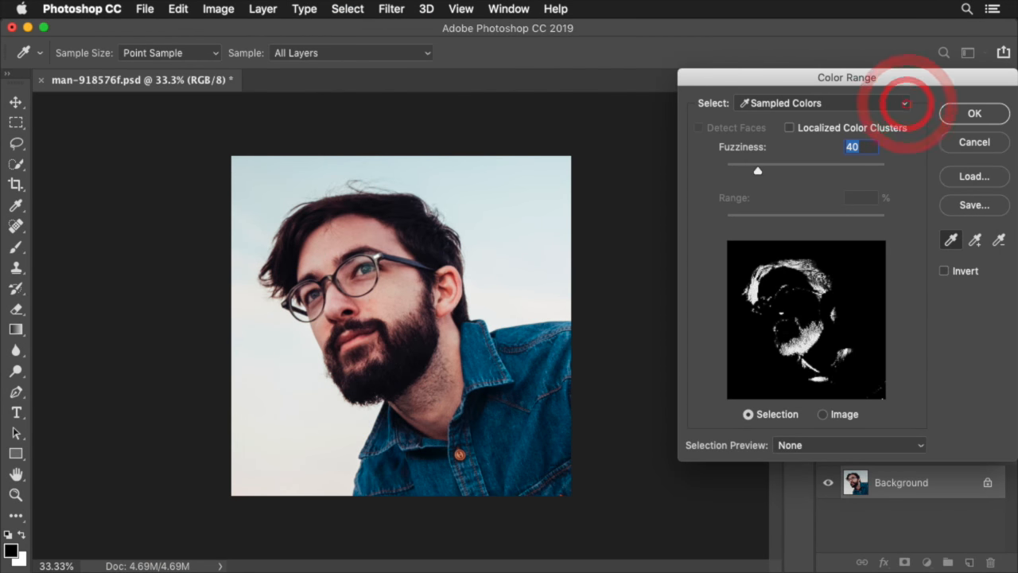
left_click(903, 103)
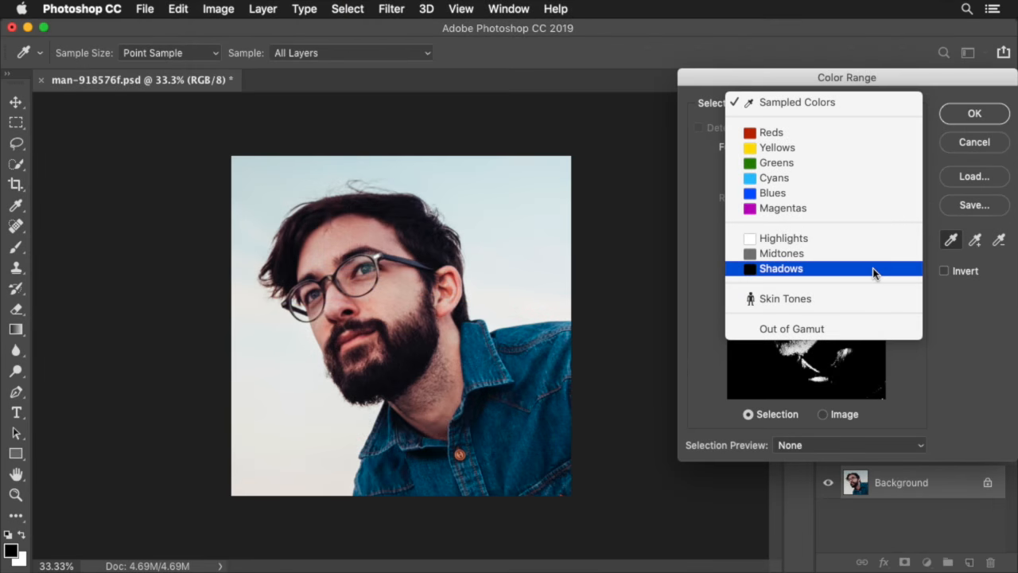
left_click(872, 270)
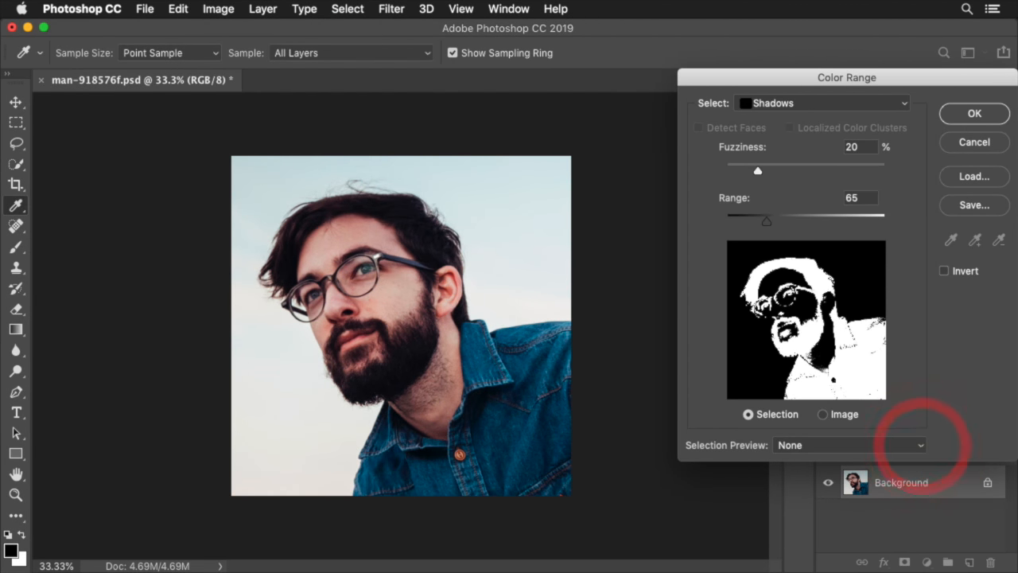
Set the Color Range selection preview to Grayscale and turn on Invert
left_click(921, 450)
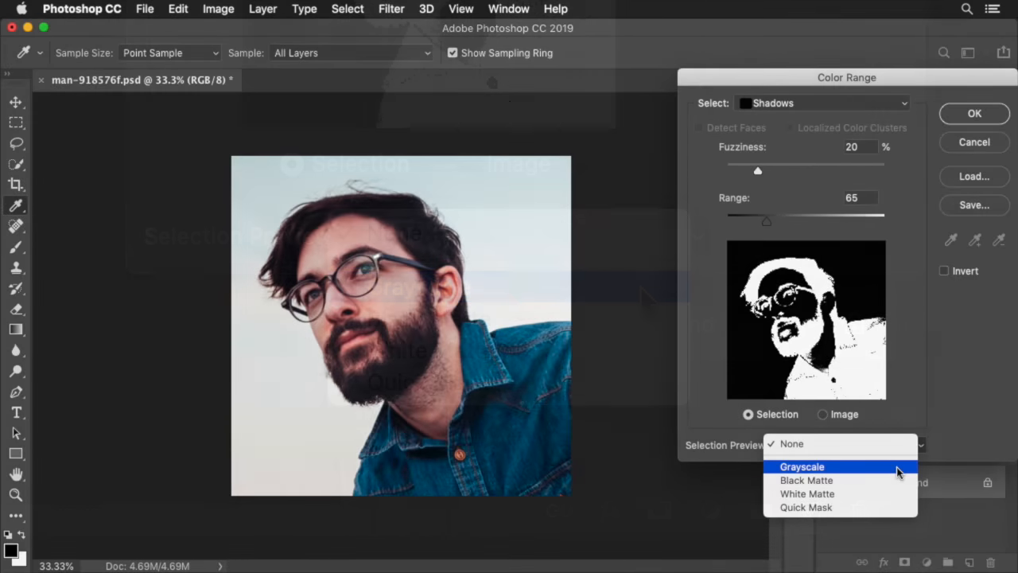
left_click(636, 287)
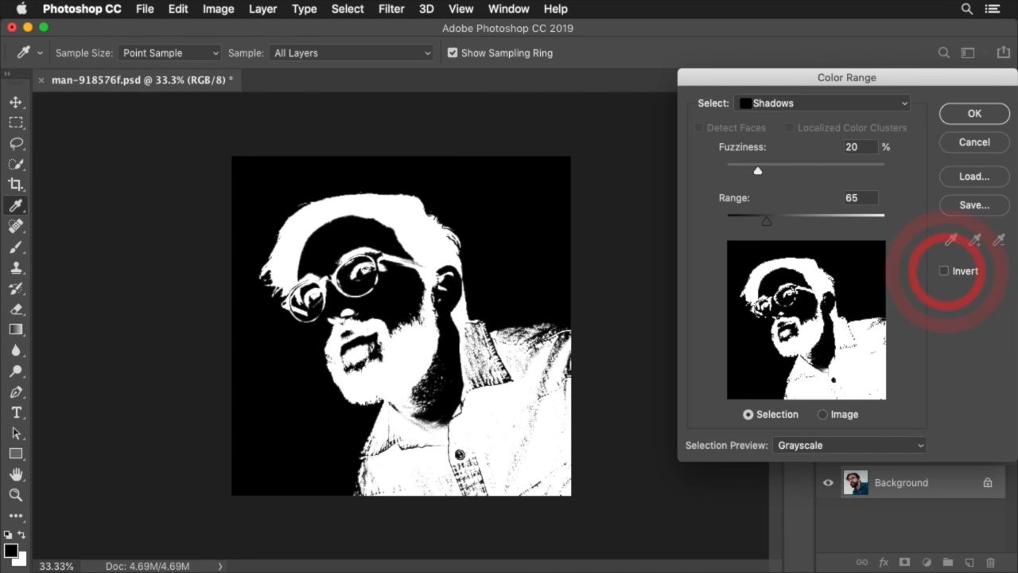
left_click(944, 270)
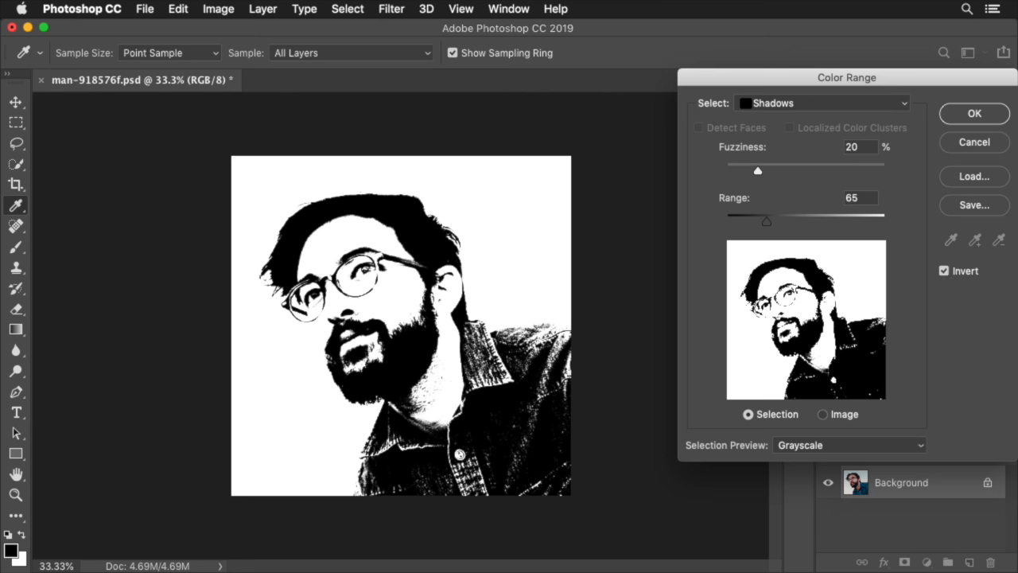
Try a fuzziness of 0% for the shadows selection
key("super+KP_Add")
key("super+KP_Add")
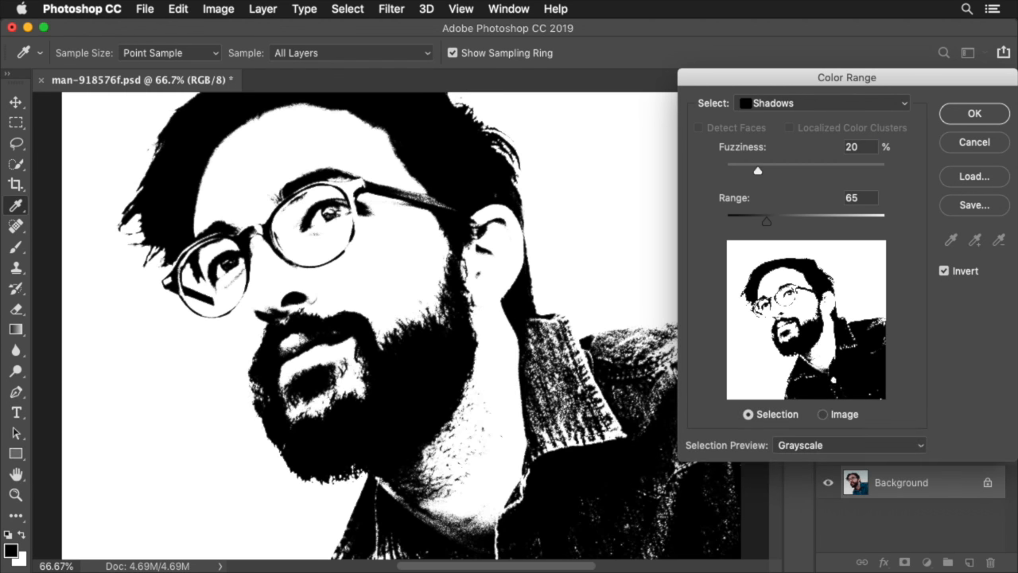
key("super+KP_Subtract")
key("super+KP_Subtract")
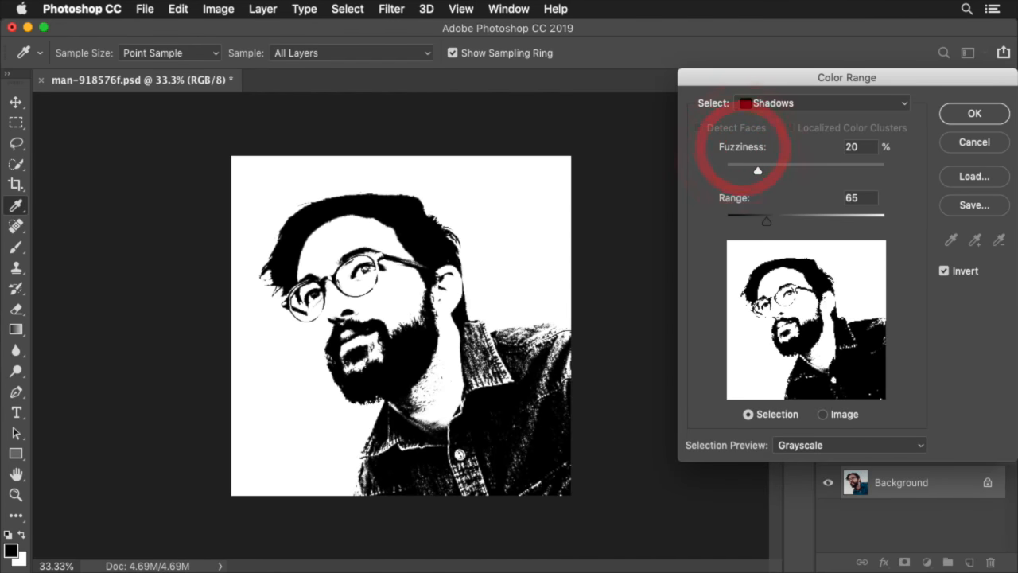
left_click_drag(740, 151, 723, 147)
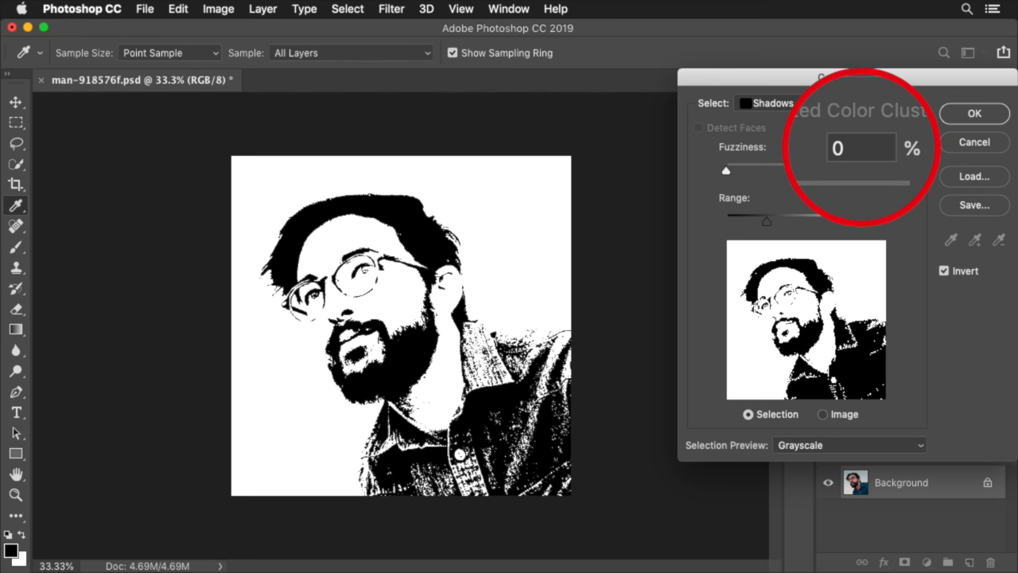
Examine the pixel edges along the beard in the grayscale preview at high magnification
key("super+KP_Add")
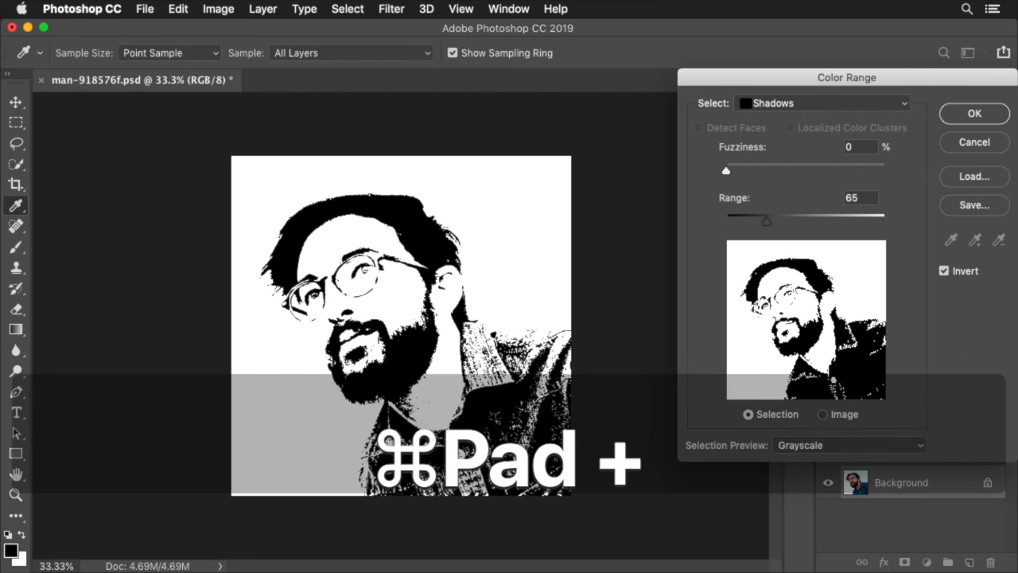
key("super+KP_Add")
key("super+KP_Add")
key("super+KP_Add")
key("super+KP_Add")
key("super+KP_Add")
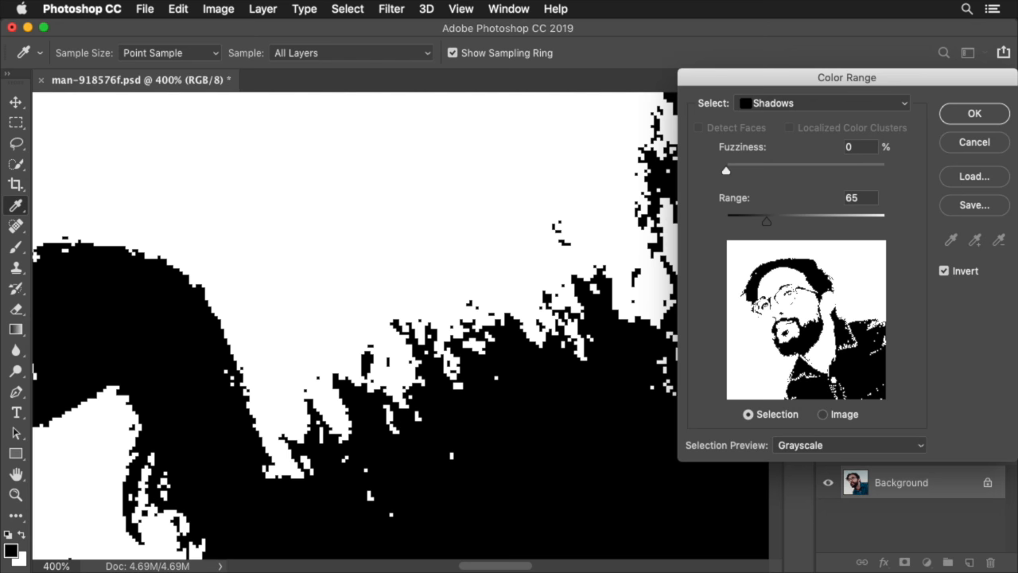
key("super+KP_Subtract")
key("super+KP_Subtract")
key("super+KP_Subtract")
key("super+KP_Subtract")
key("super+KP_Subtract")
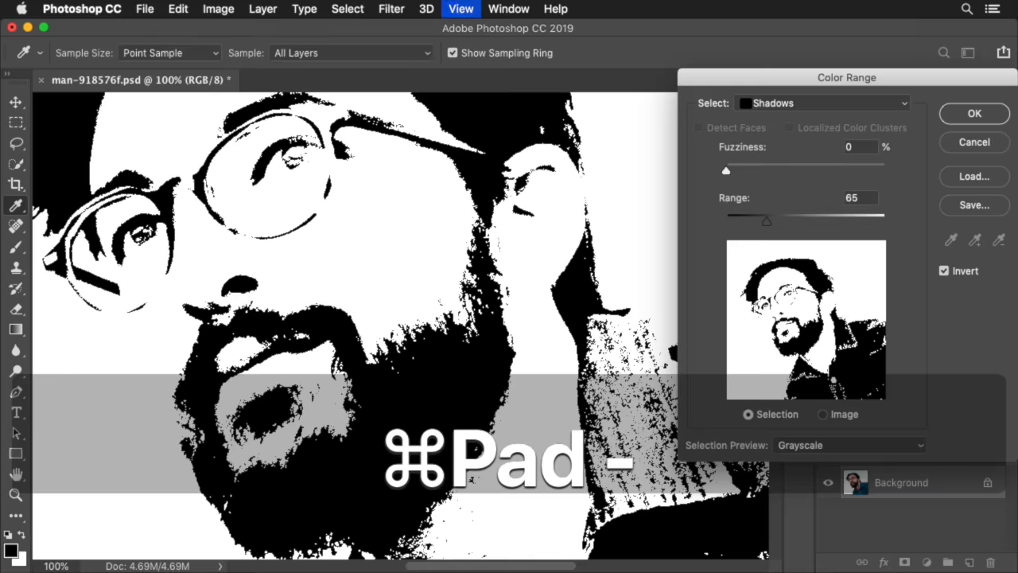
key("super+KP_Subtract")
Try a fuzziness of 100% and check the beard edges up close
left_click_drag(740, 150, 817, 147)
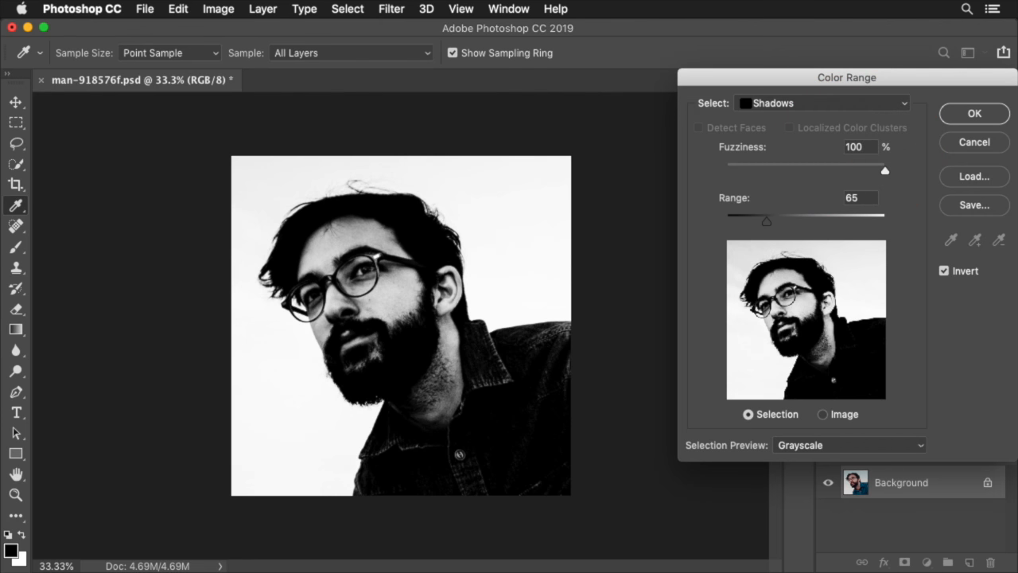
key("super+KP_Add")
key("super+KP_Add")
key("super+KP_Add")
key("super+KP_Add")
key("super+KP_Add")
key("super+KP_Add")
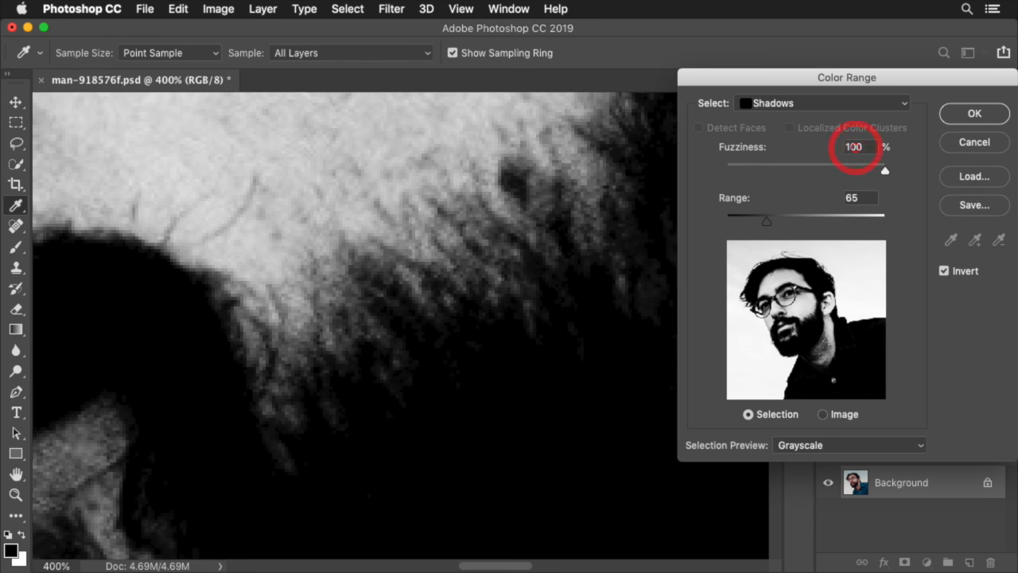
Set the fuzziness of the shadows selection to 20%
left_click(854, 146)
double_click(865, 147)
type("20")
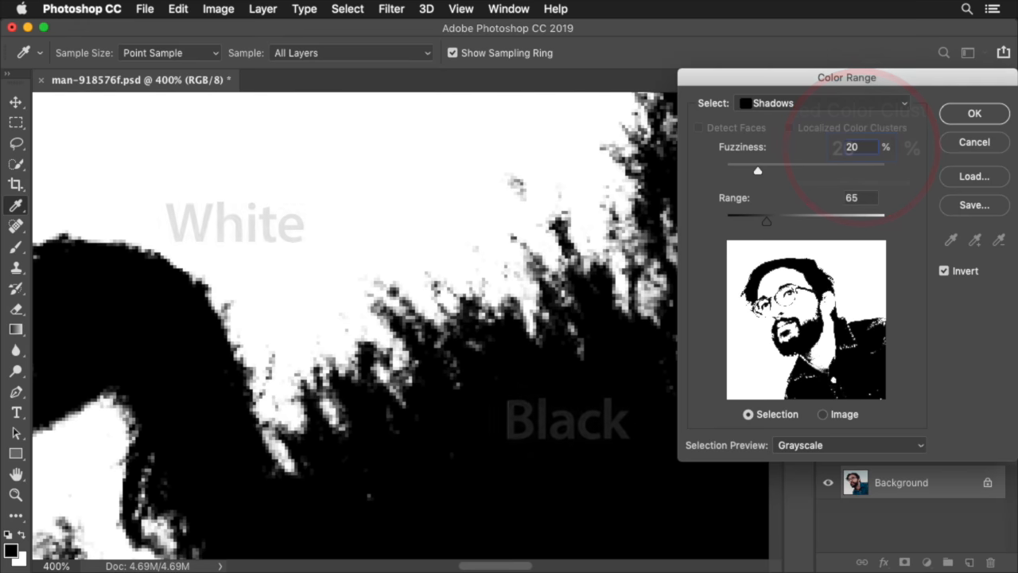
key("super+KP_Subtract")
key("super+KP_Subtract")
key("super+KP_Subtract")
key("super+KP_Subtract")
key("super+KP_Subtract")
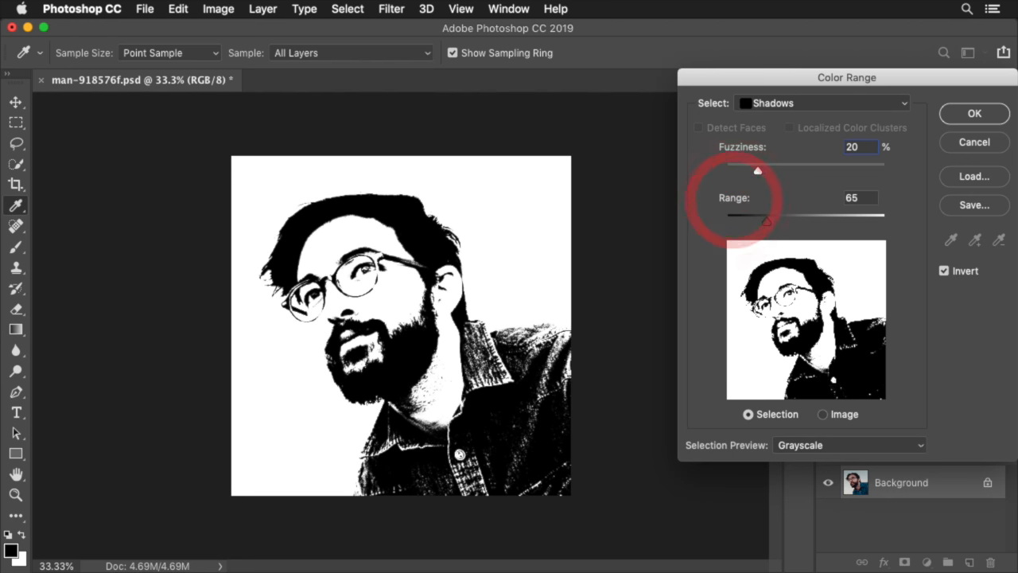
Try shadow range values of 128 and 255, and return the range to 65
left_click_drag(734, 204, 782, 200)
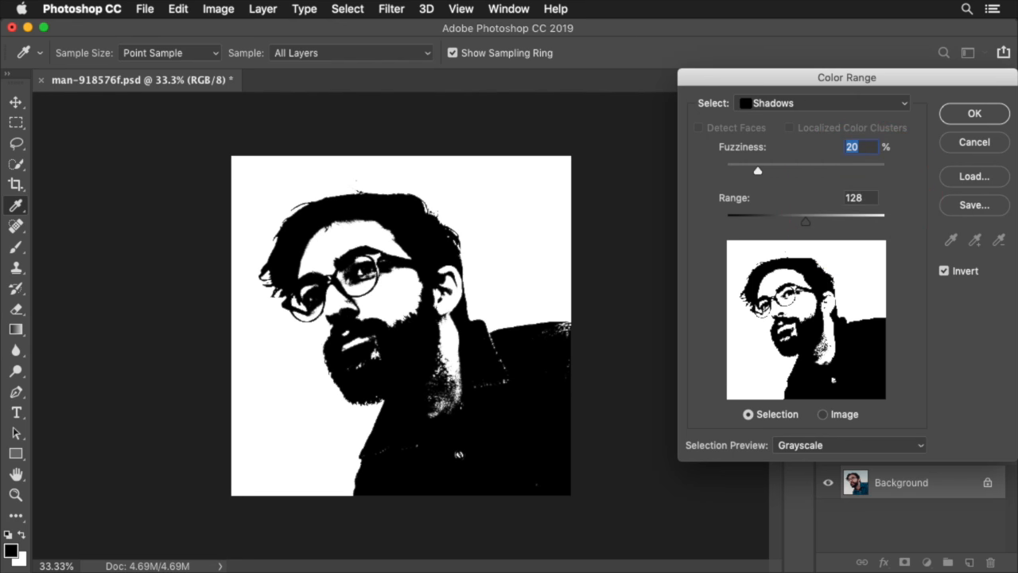
left_click_drag(733, 204, 833, 201)
key("shift+Tab")
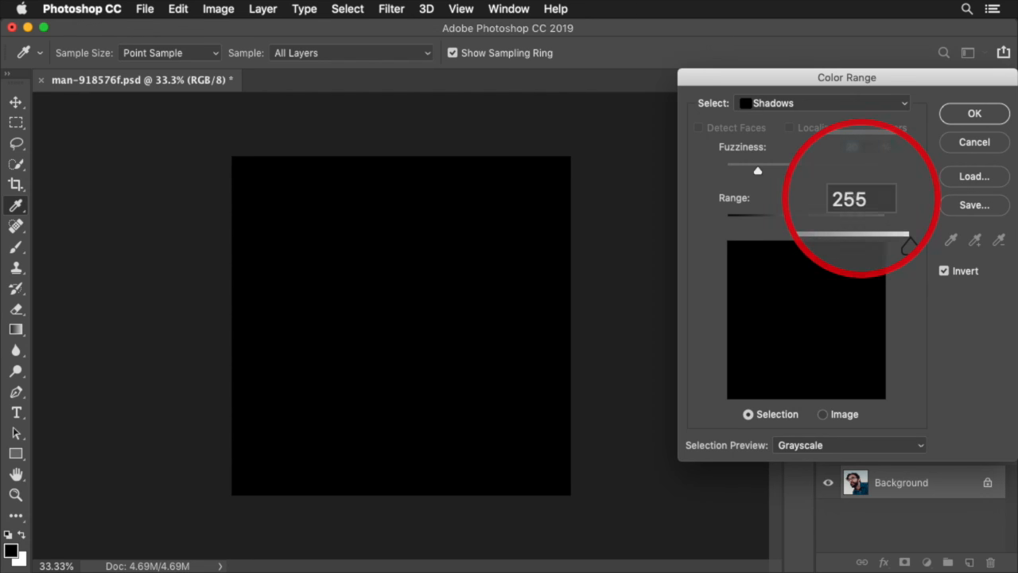
key("Tab")
type("65")
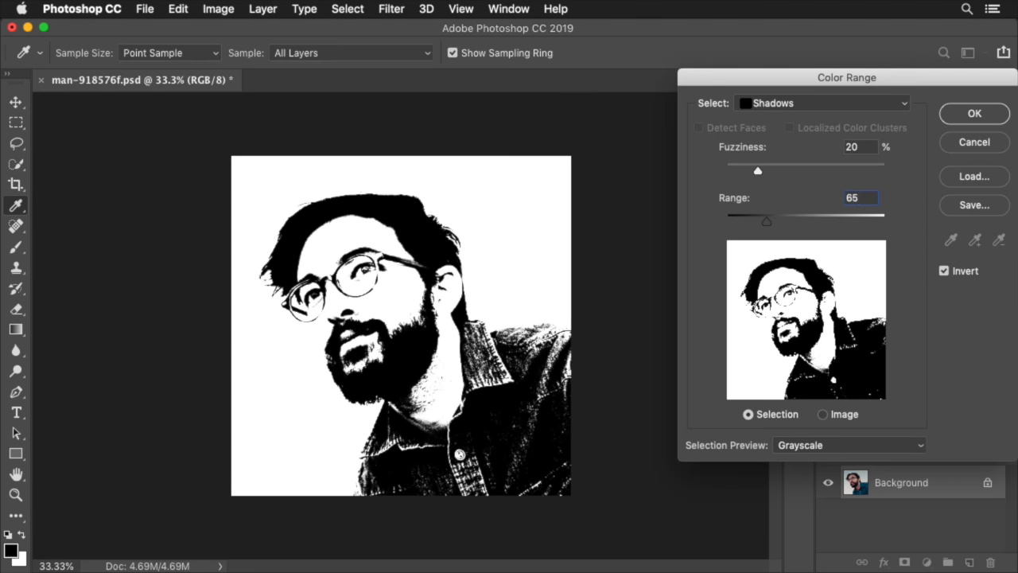
Raise the shadows range to 88 while judging the detail in the face and shirt
key("super+KP_Add")
key("super+KP_Add")
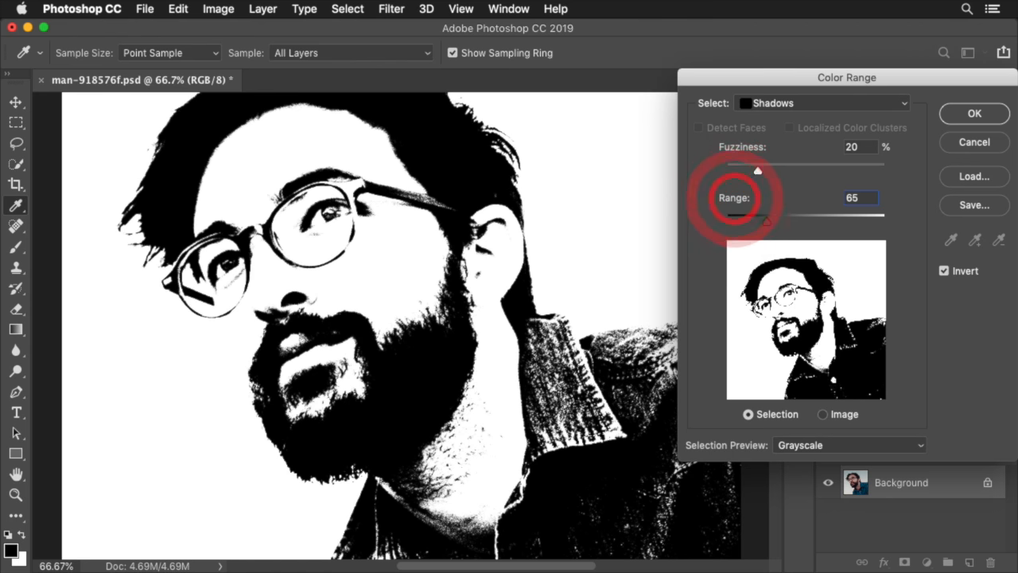
left_click_drag(733, 203, 750, 203)
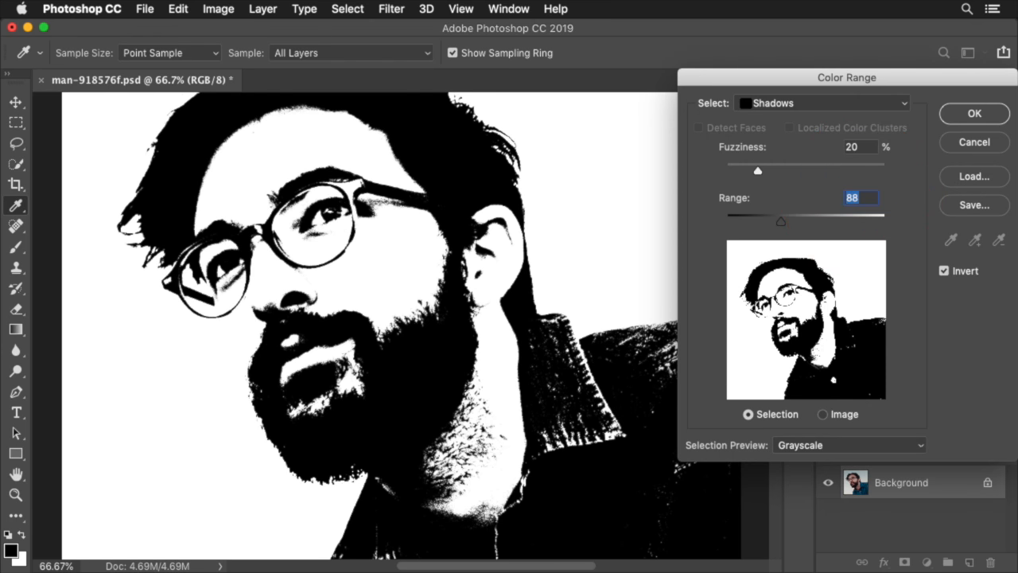
key("super+KP_Subtract")
key("super+KP_Subtract")
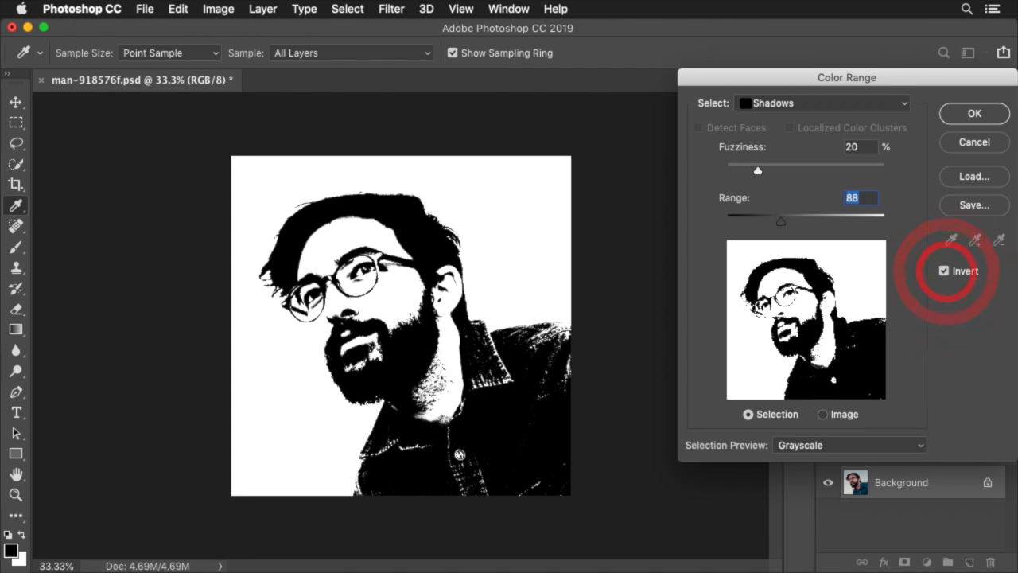
Turn off Invert, apply the Color Range settings as a selection, and return to the Crop tool
left_click(944, 271)
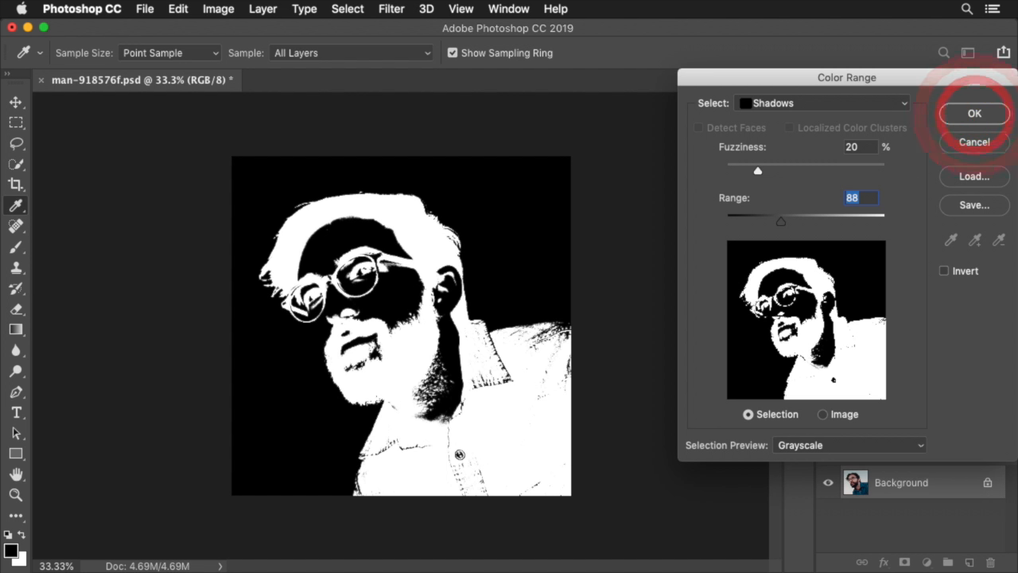
left_click(983, 114)
key("c")
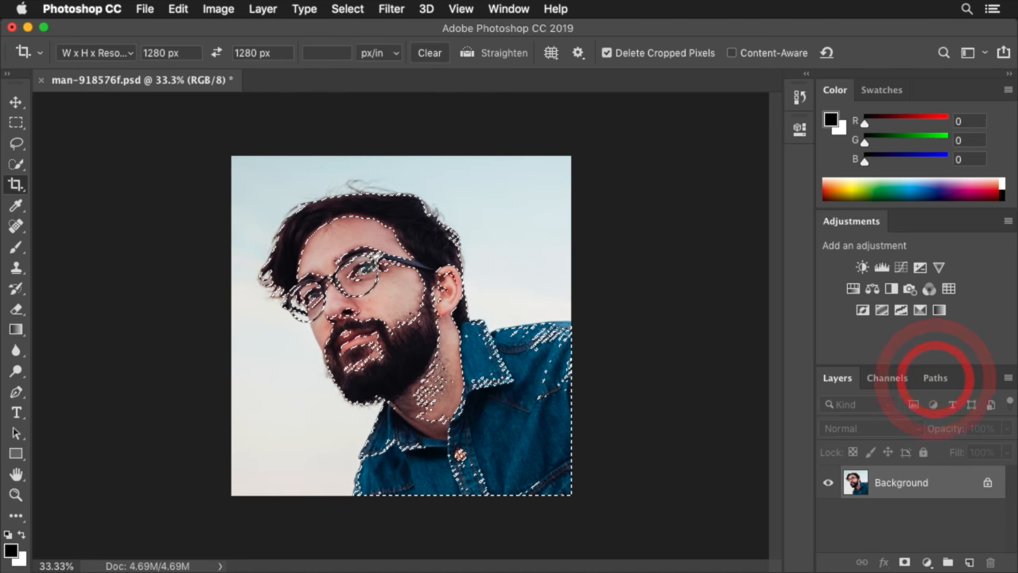
Convert the shadows selection into a work path with a tolerance of 2.0 pixels
left_click(935, 379)
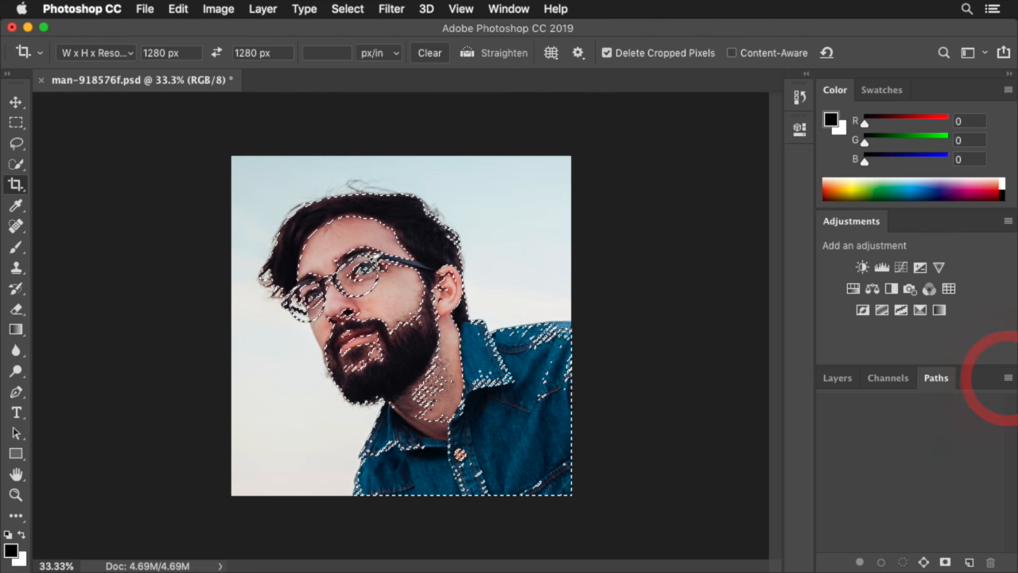
left_click(1007, 379)
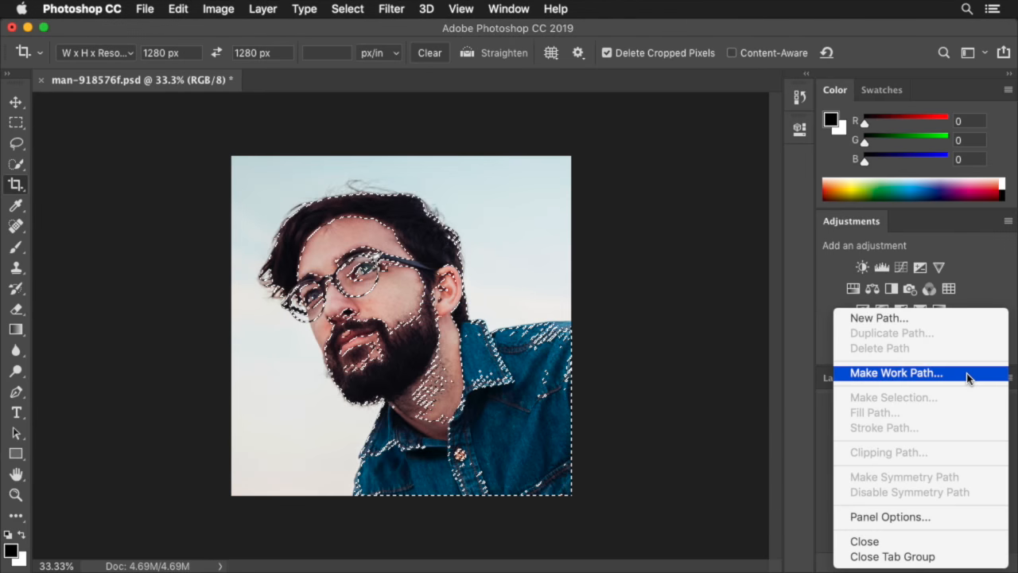
left_click(967, 374)
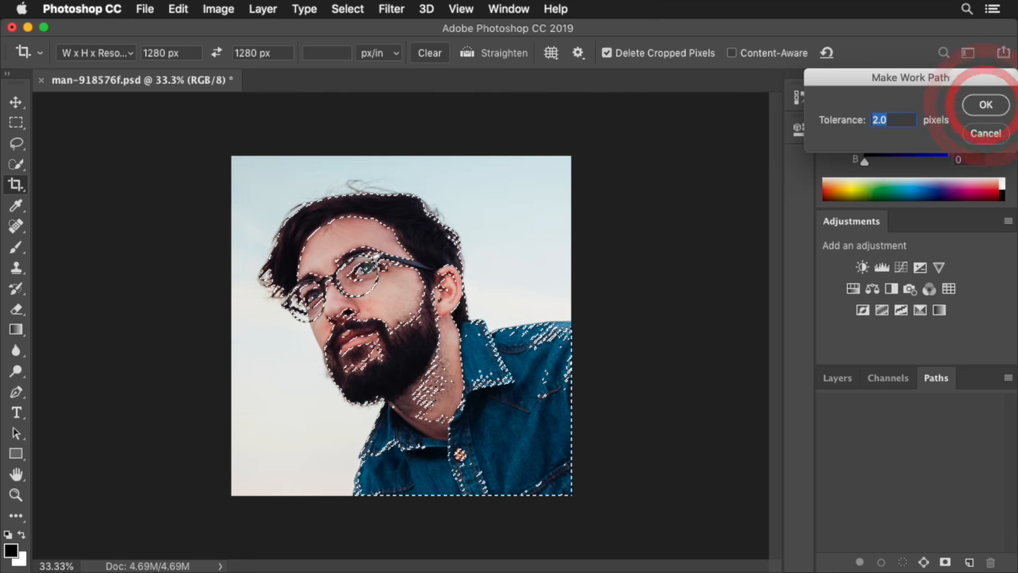
left_click(986, 105)
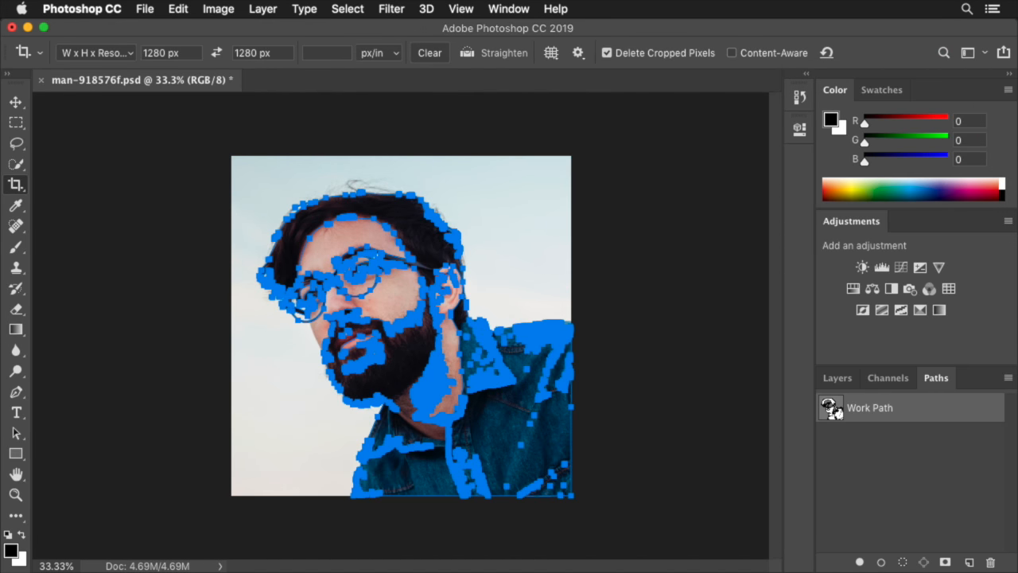
Examine the work path's anchor points along the beard edge at 400% magnification, and return to the full image view
key("super+plus")
key("super+plus")
key("super+plus")
key("super+plus")
key("super+plus")
key("super+plus")
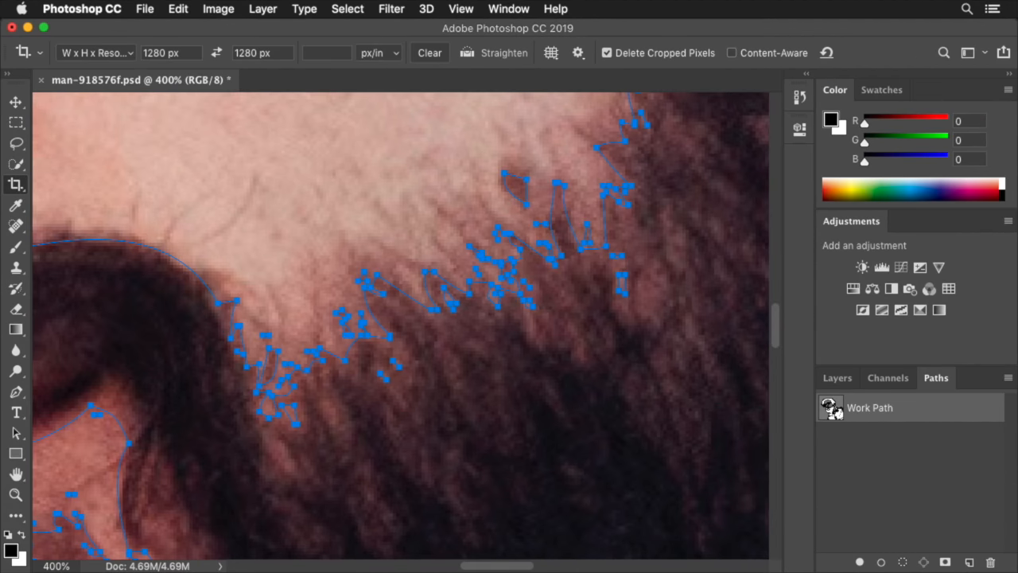
key("super+KP_Subtract")
key("super+KP_Subtract")
key("super+KP_Subtract")
key("super+KP_Subtract")
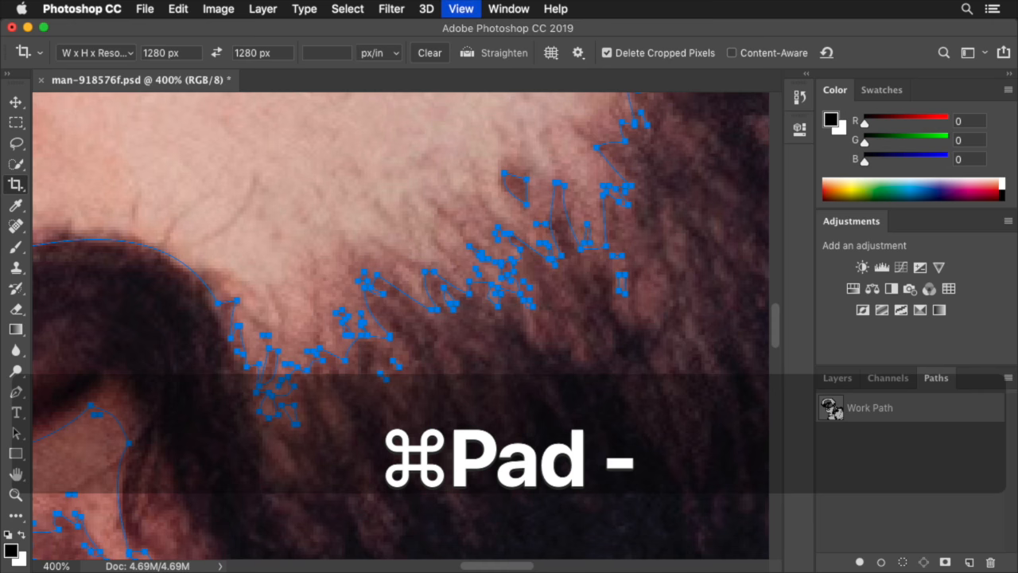
key("super+KP_Subtract")
key("super+KP_Subtract")
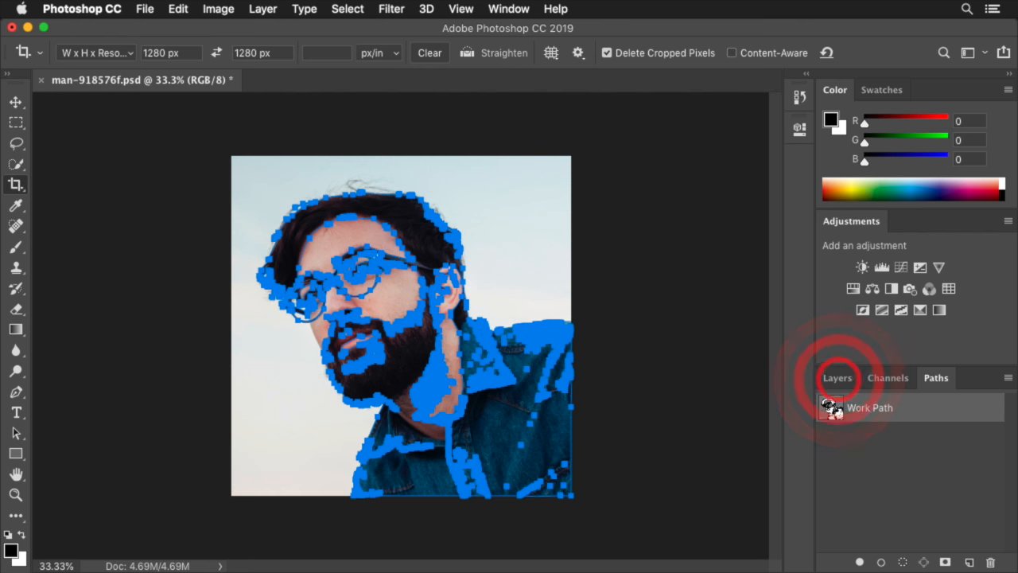
Add a Solid Color fill layer in black (000000) shaped by the work path
left_click(835, 379)
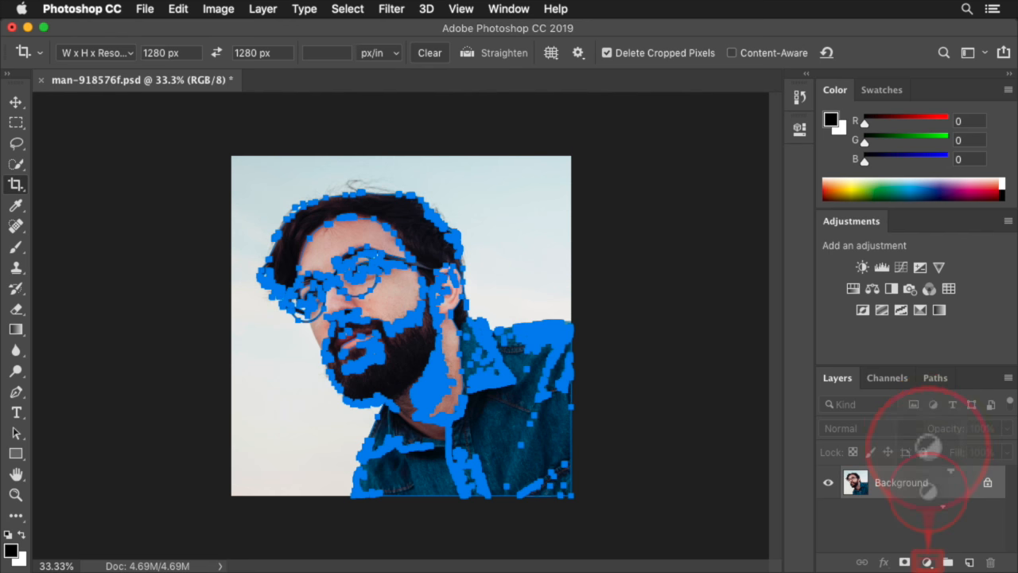
left_click(927, 561)
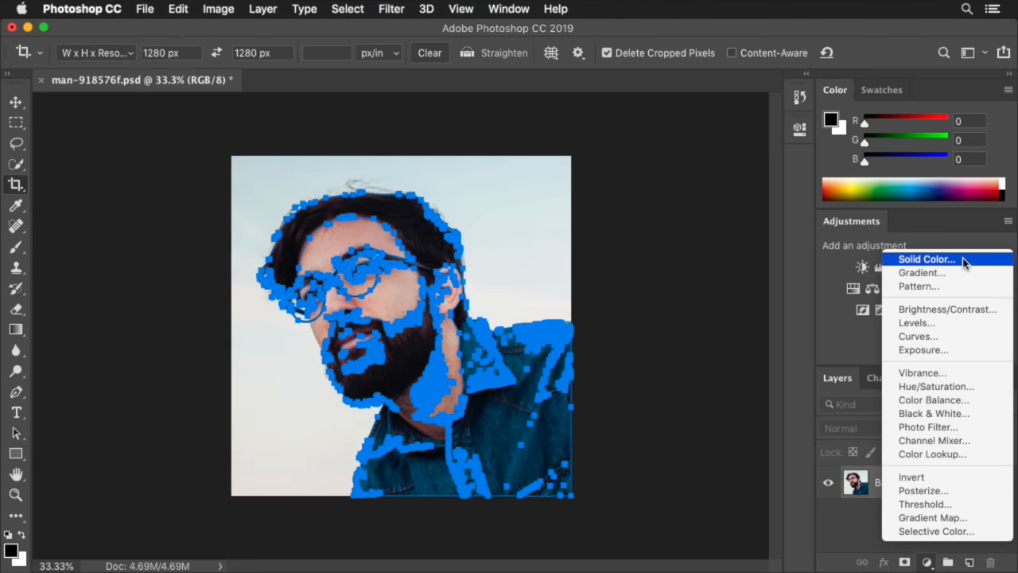
left_click(549, 294)
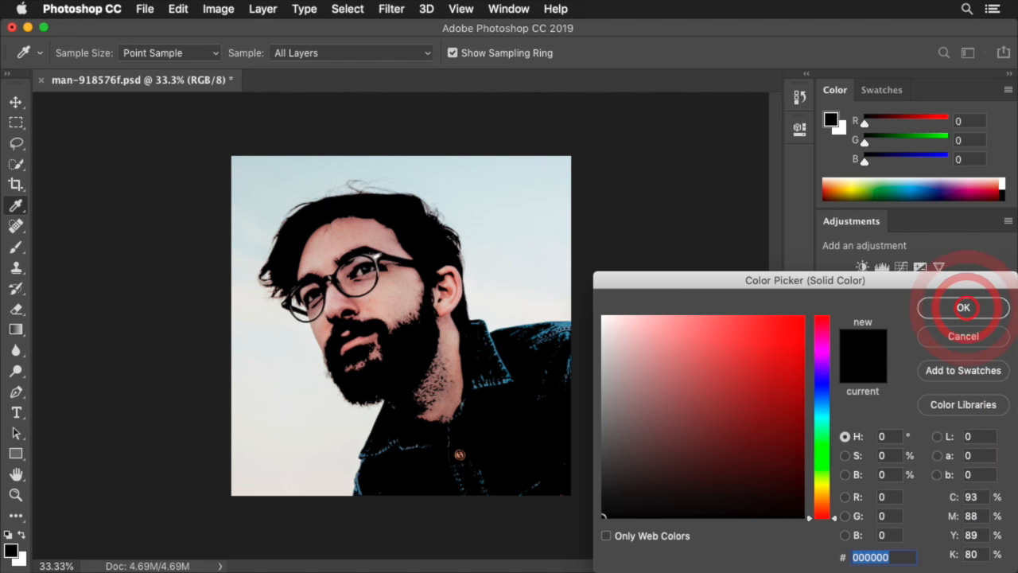
left_click(975, 309)
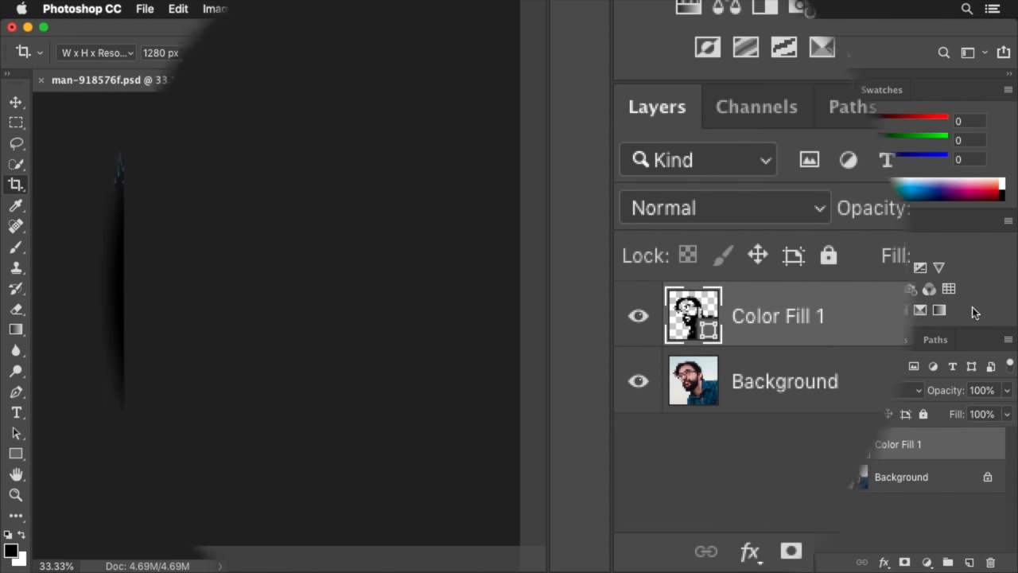
Add a white (ffffff) Solid Color fill layer directly above the Background layer, and return to the Crop tool
left_click(852, 389)
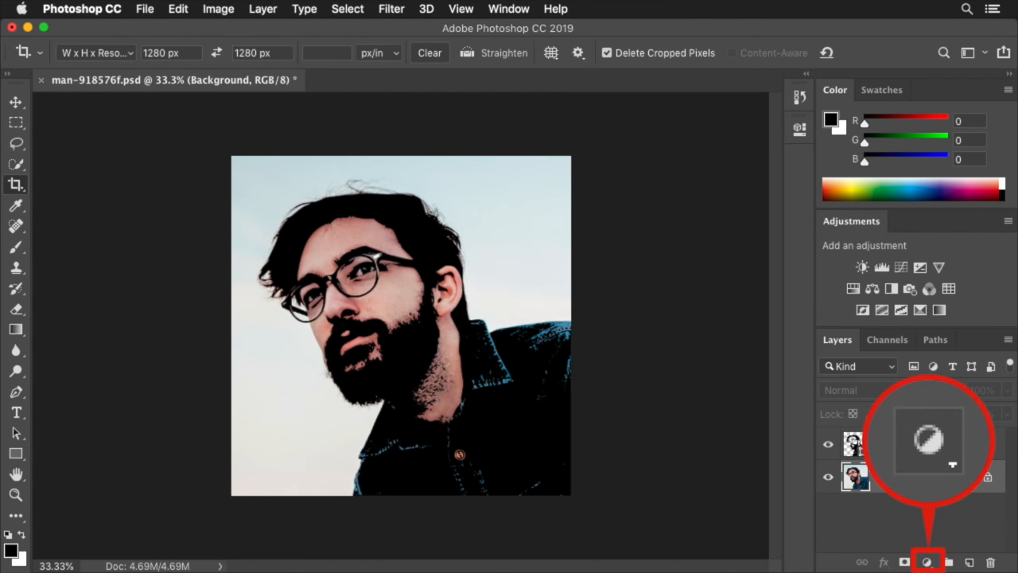
left_click(926, 563)
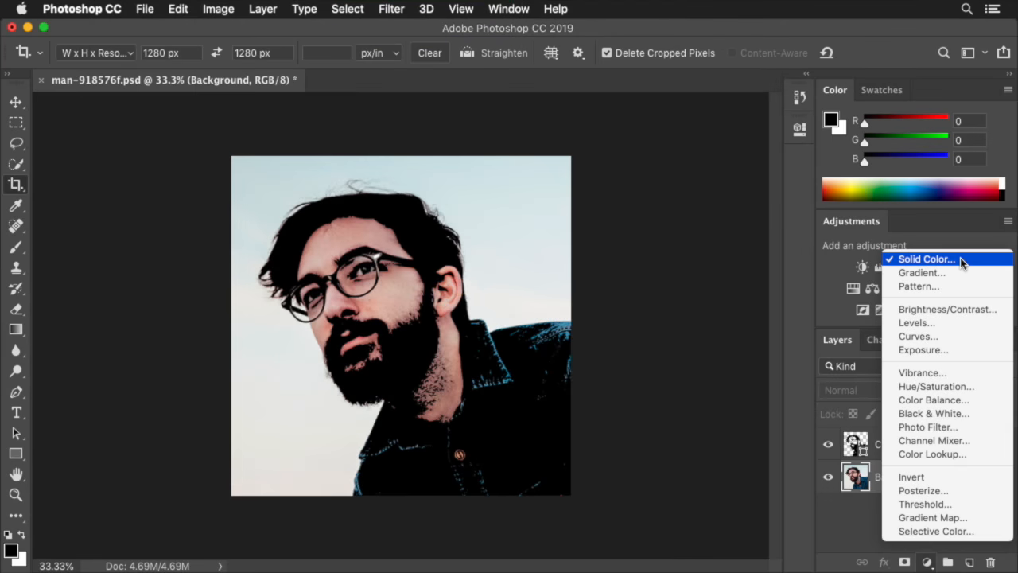
left_click(926, 259)
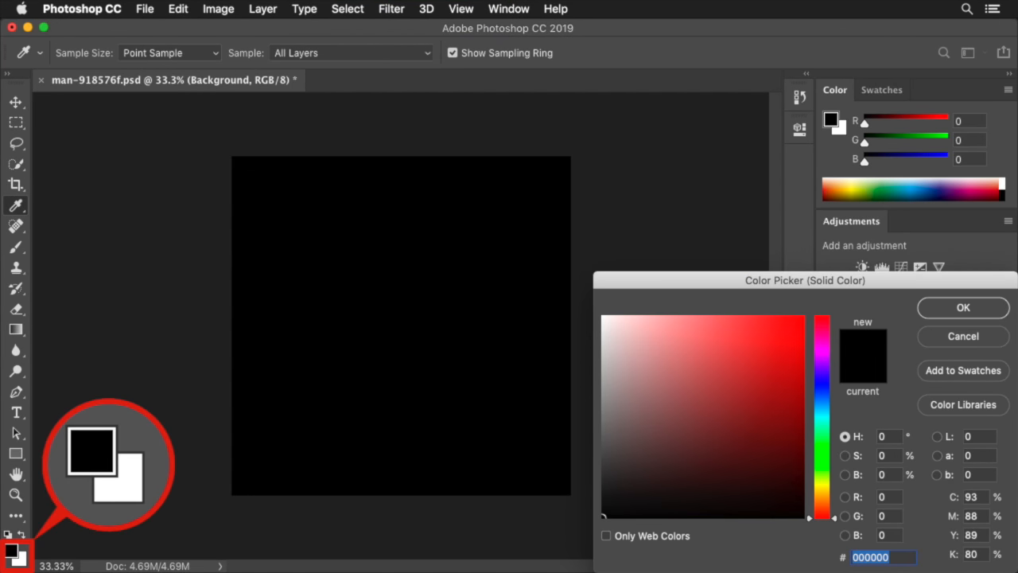
left_click(24, 554)
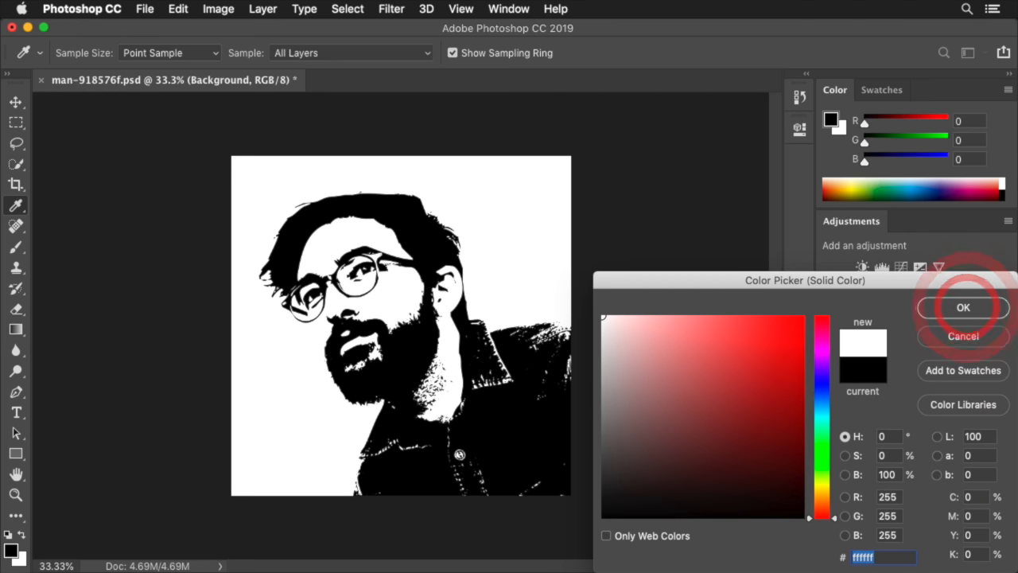
left_click(963, 308)
key("c")
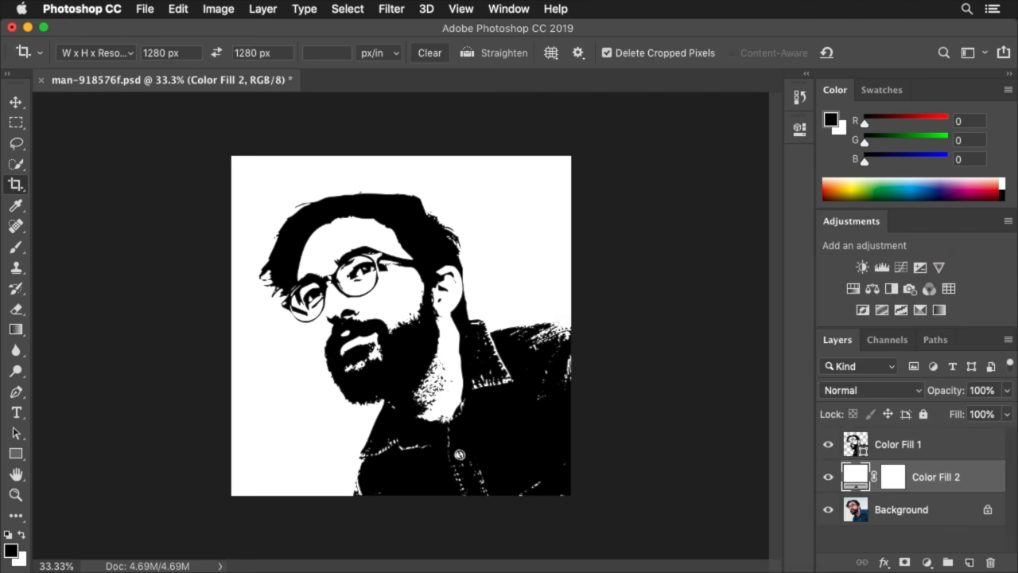
Inspect the black shape's edges around the beard and neck at 200% magnification, and return to the full image view
key("super+KP_Add")
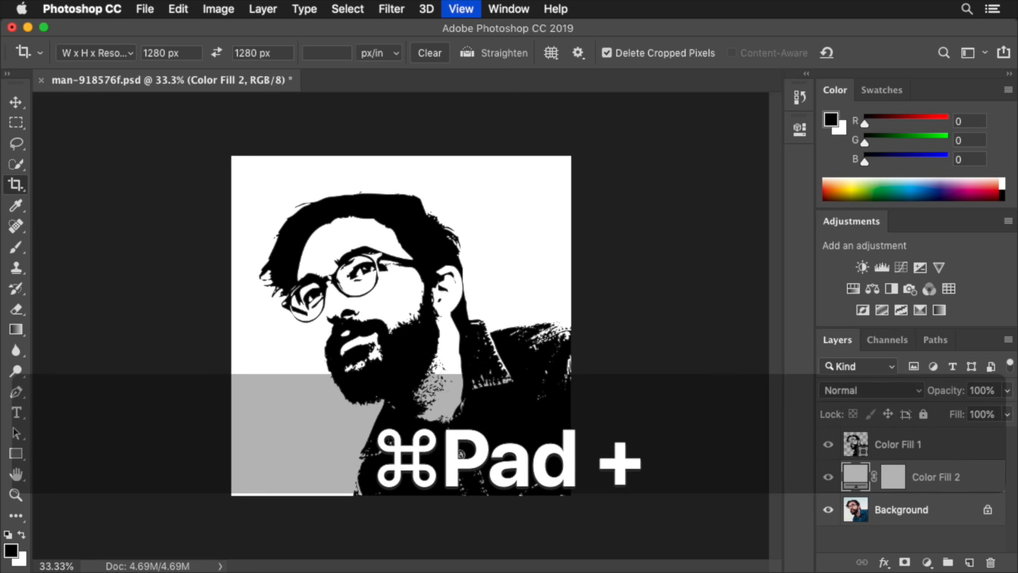
key("super+KP_Add")
key("super+KP_Add")
key("super+KP_Add")
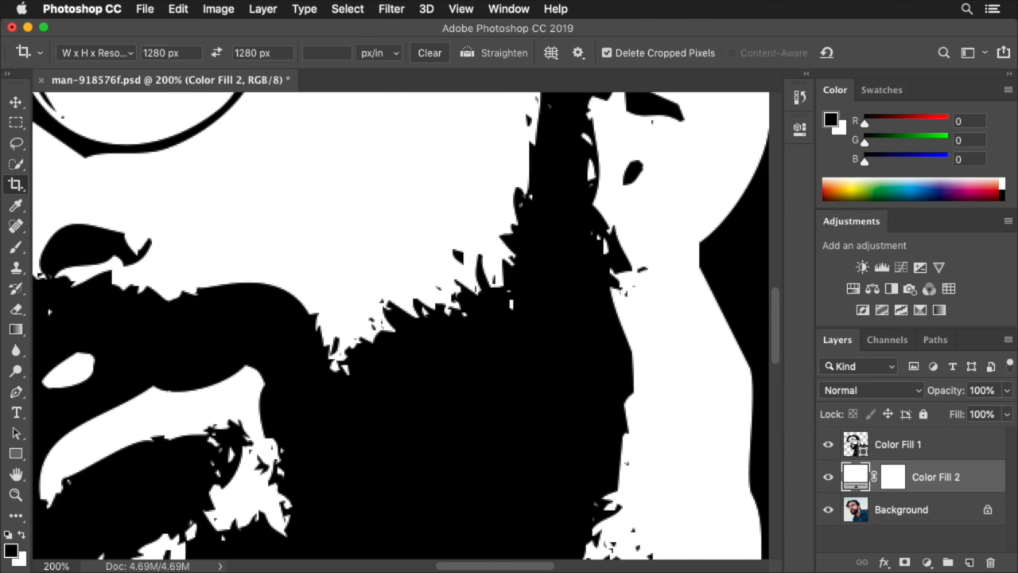
key("super+KP_Subtract")
key("super+KP_Subtract")
key("super+KP_Subtract")
key("super+KP_Subtract")
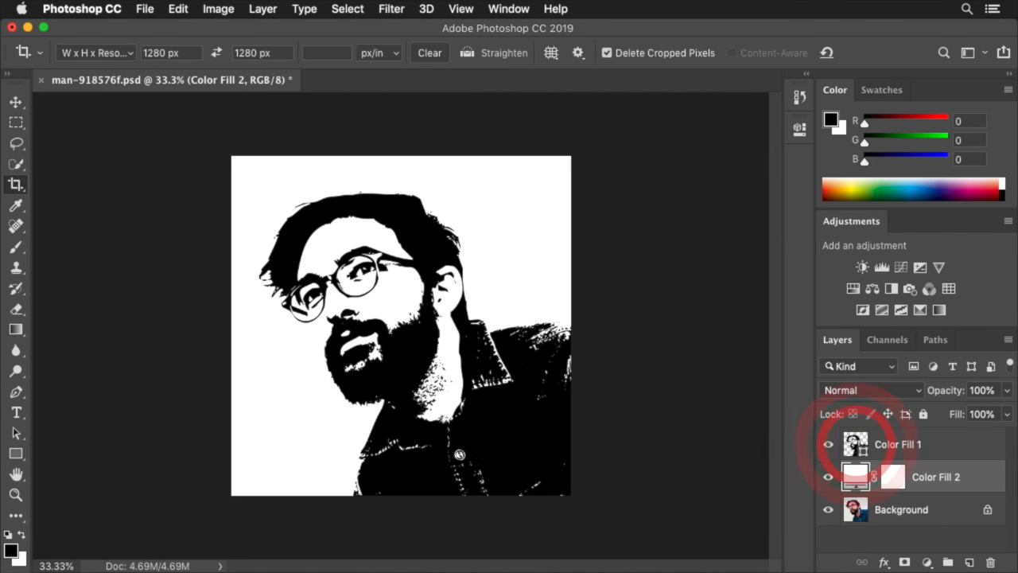
Recolor the black portrait shape's fill layer to green with hue 150°, saturation 100% and brightness 44%
left_click(855, 445)
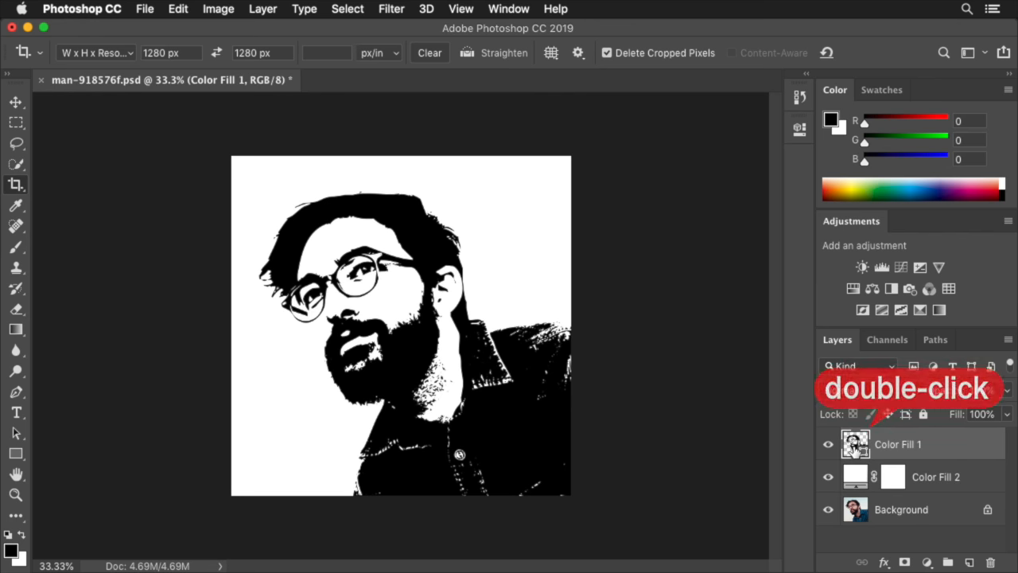
double_click(855, 445)
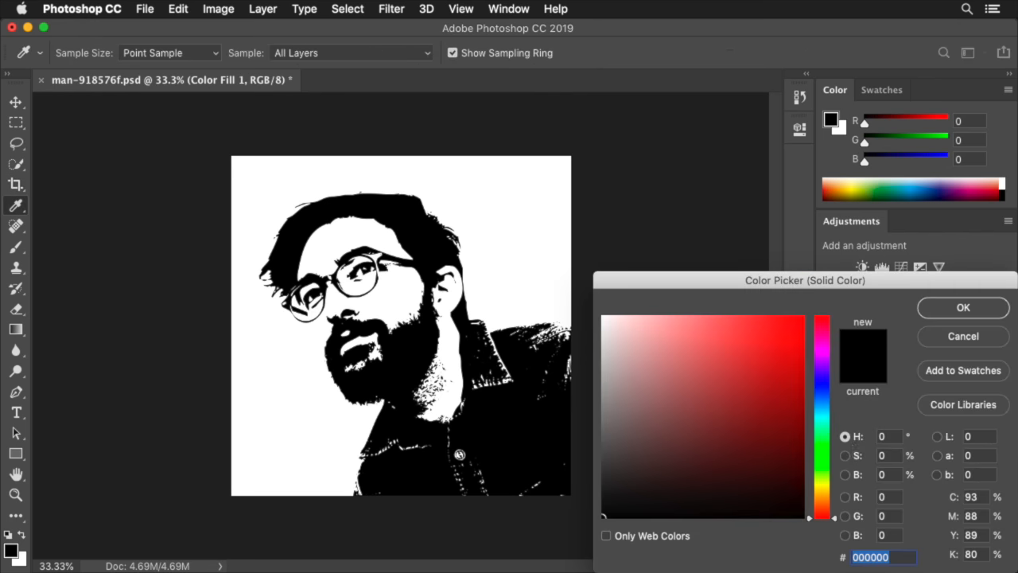
double_click(885, 436)
type("150")
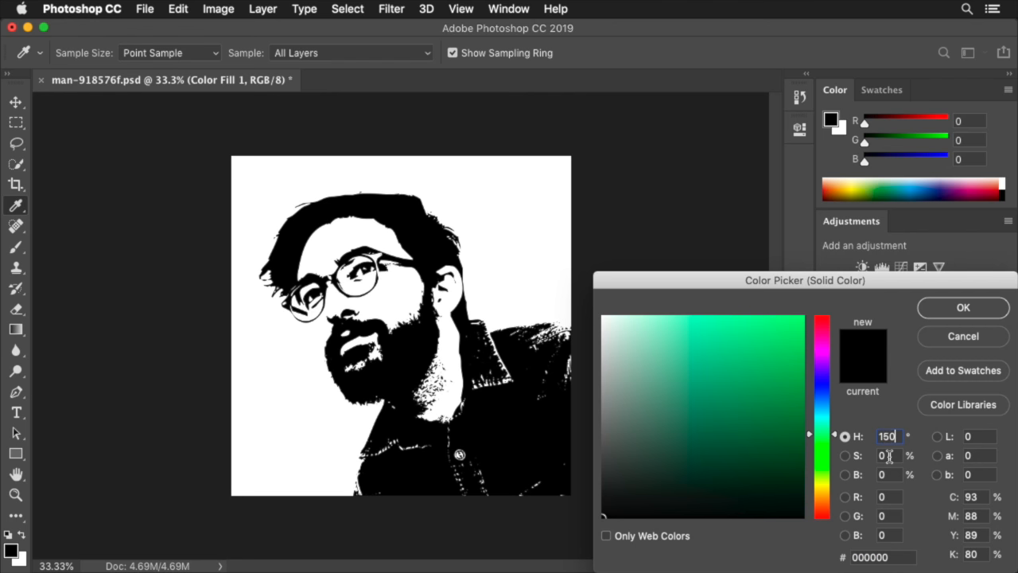
left_click(890, 456)
type("10044")
left_click(963, 307)
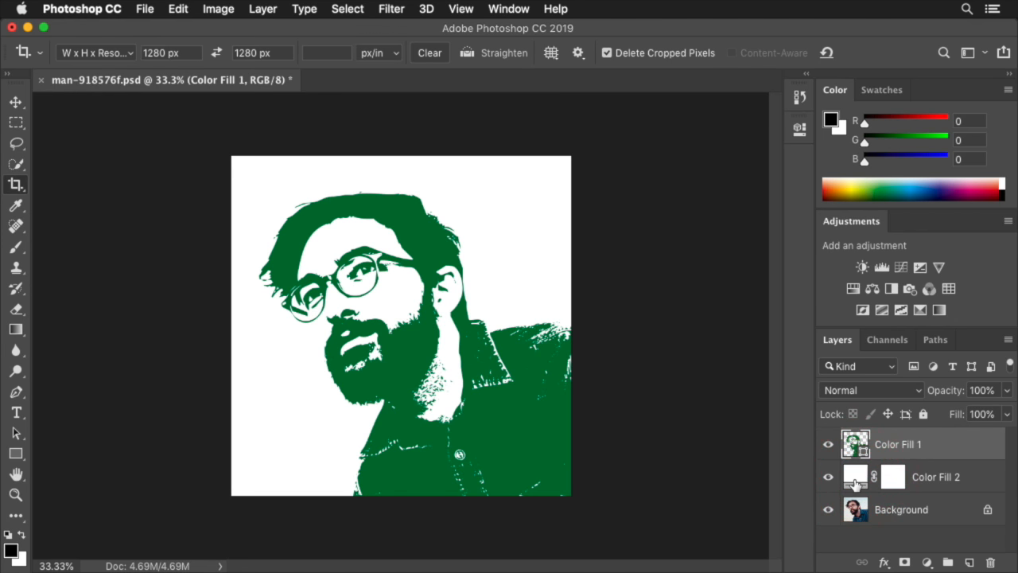
Recolor the white background fill layer to pink with hue 327°, saturation 29% and brightness 86%
left_click(855, 483)
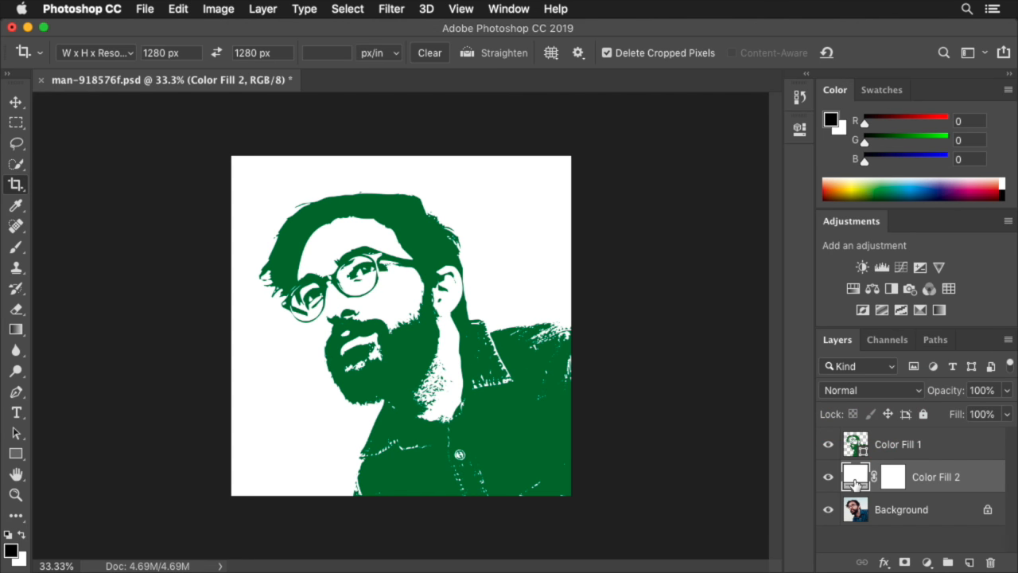
double_click(854, 477)
double_click(890, 436)
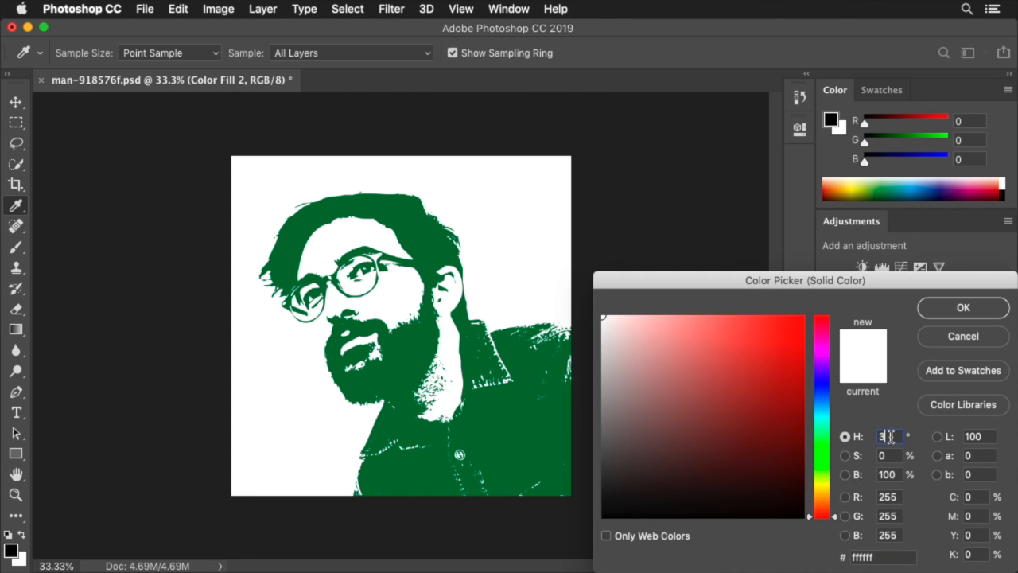
type("327")
double_click(889, 455)
type("29")
double_click(896, 474)
type("86")
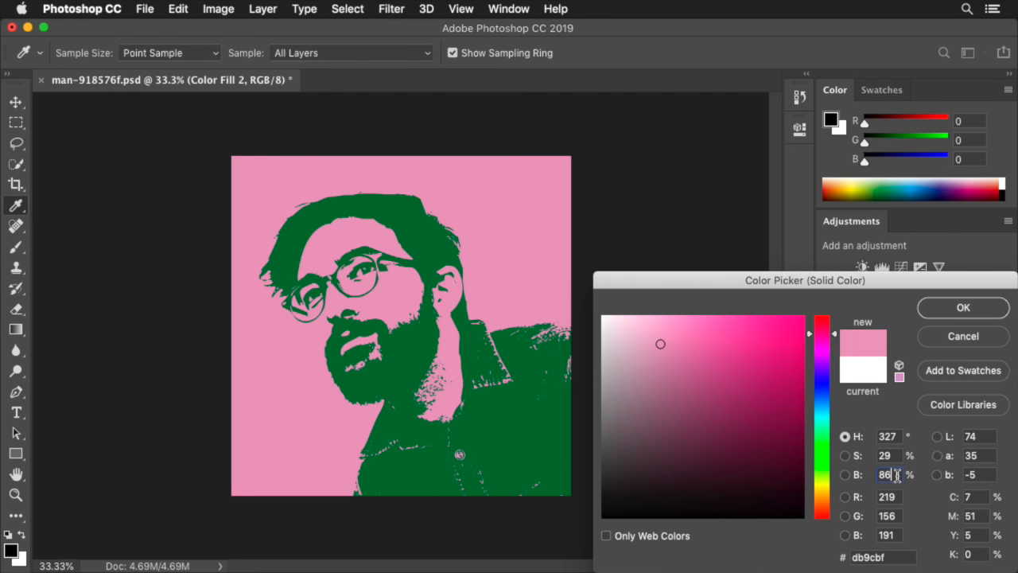
left_click(975, 310)
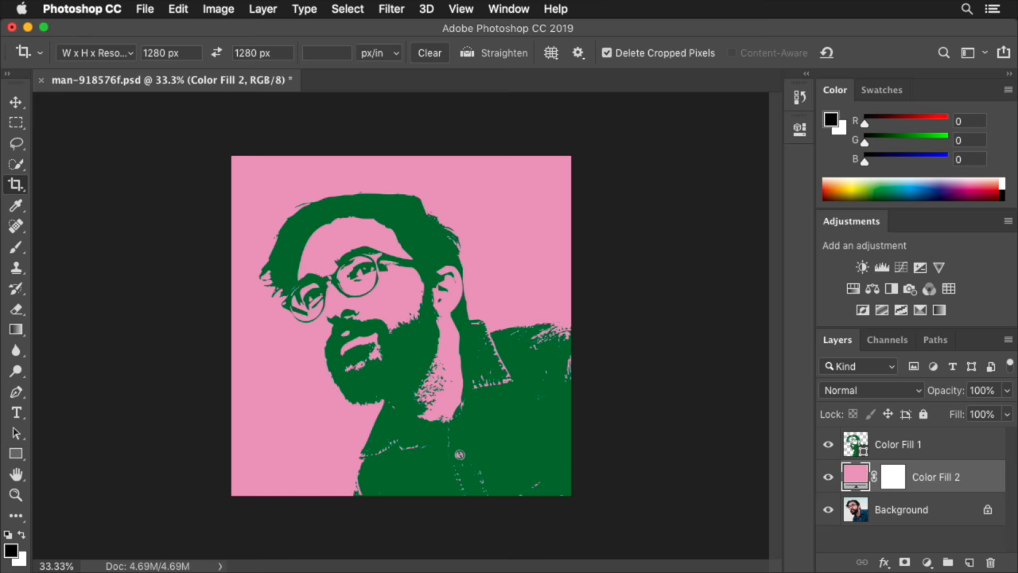